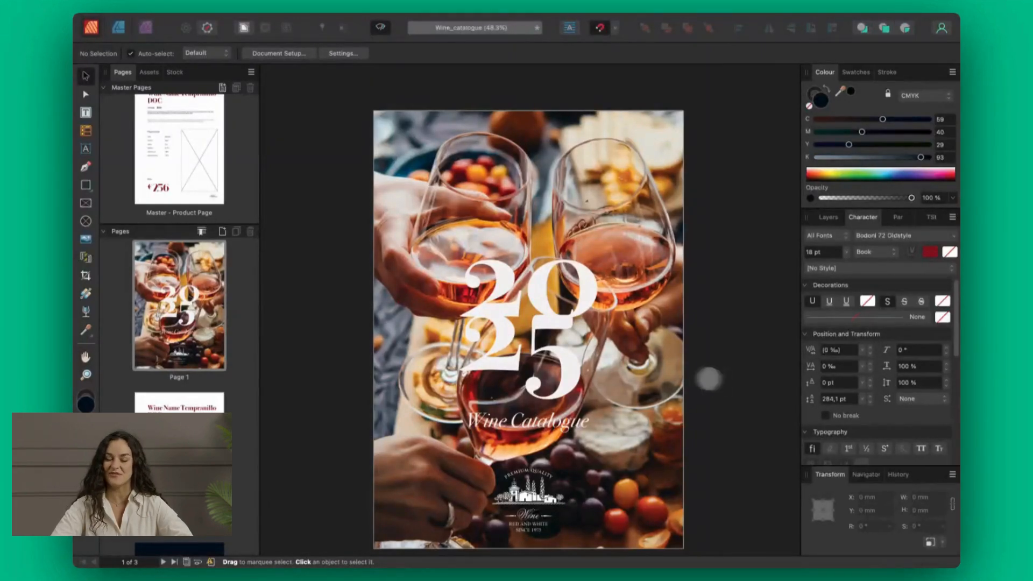
Open the Product Page master in the wine catalogue and examine its placeholder layout, including the SKU value in the characteristics table.
{"action": "scroll", "coordinate": [213, 156], "scroll_direction": "up", "scroll_amount": 2}
{"action": "scroll", "coordinate": [213, 156], "scroll_direction": "up", "scroll_amount": 3}
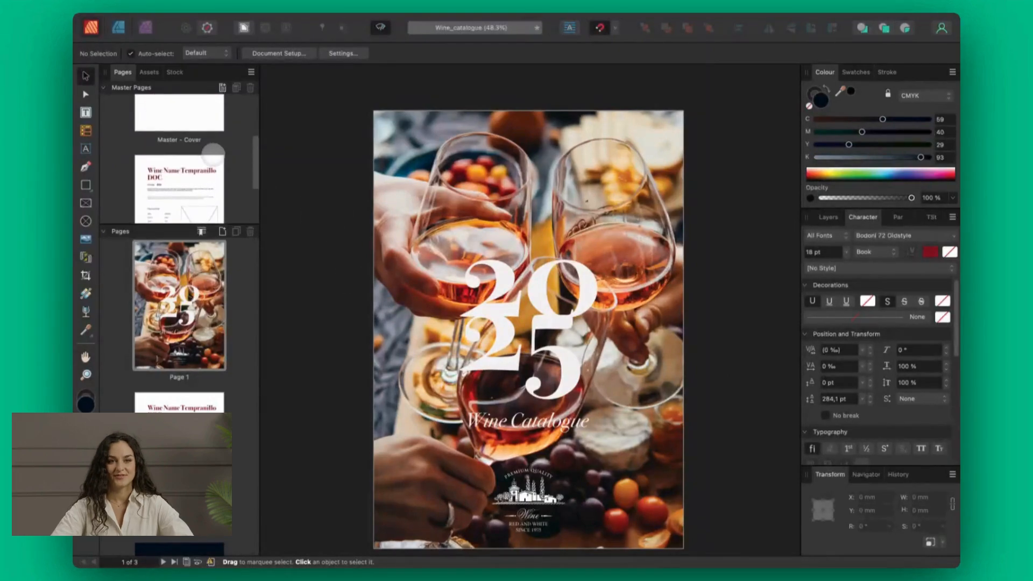
{"action": "scroll", "coordinate": [213, 155], "scroll_direction": "down", "scroll_amount": 4}
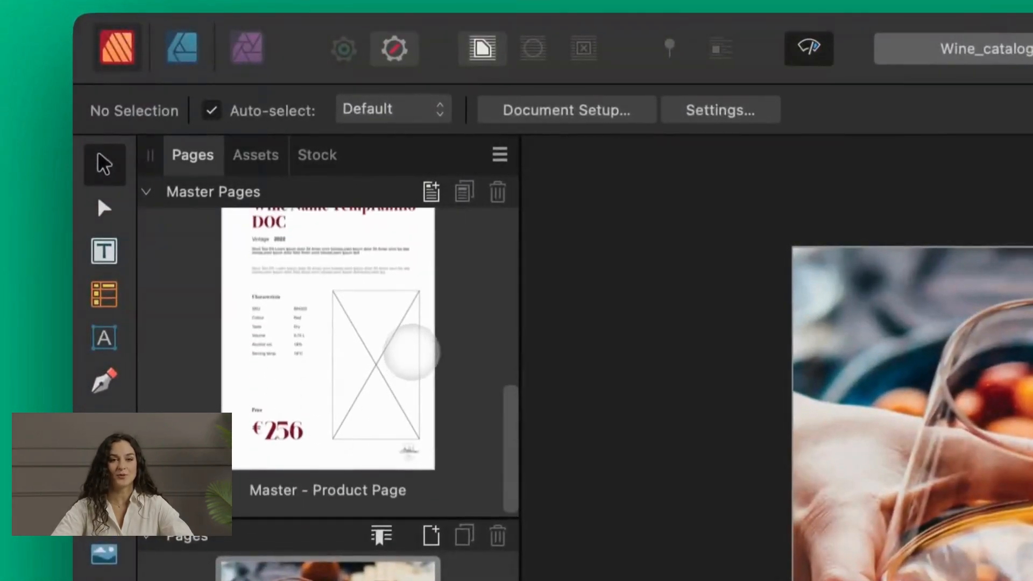
{"action": "left_click", "coordinate": [417, 336]}
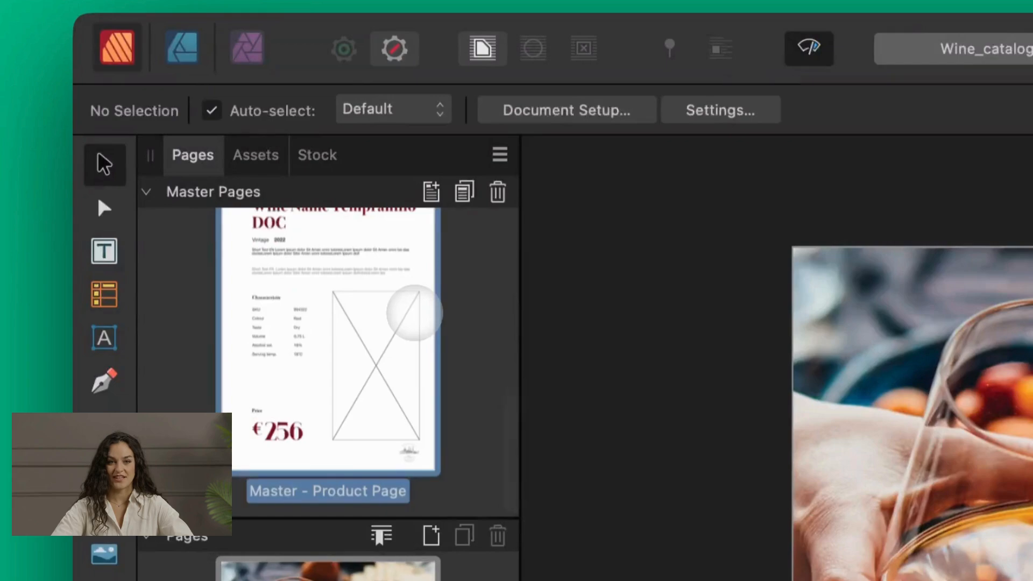
{"action": "double_click", "coordinate": [411, 289]}
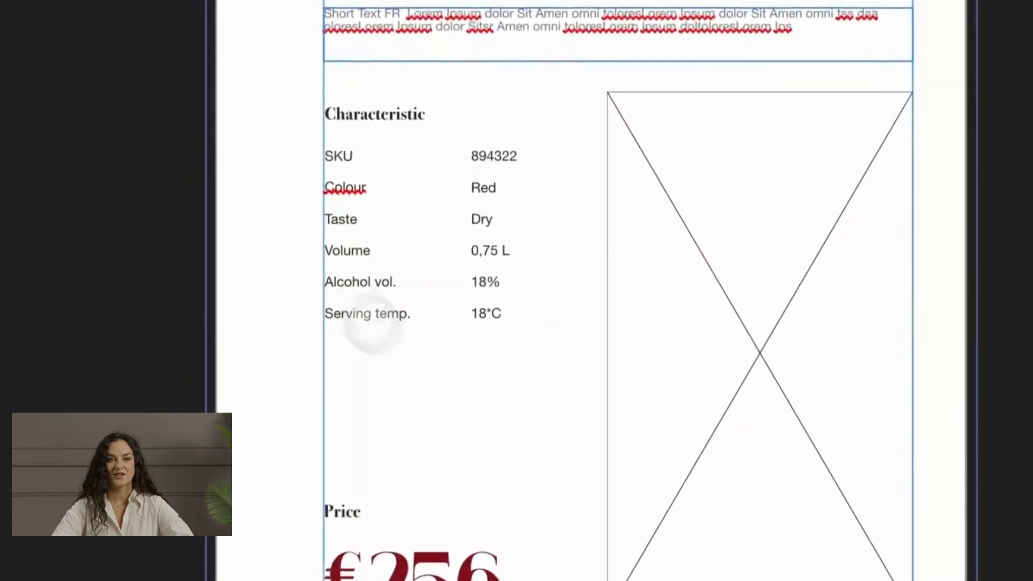
{"action": "double_click", "coordinate": [506, 156]}
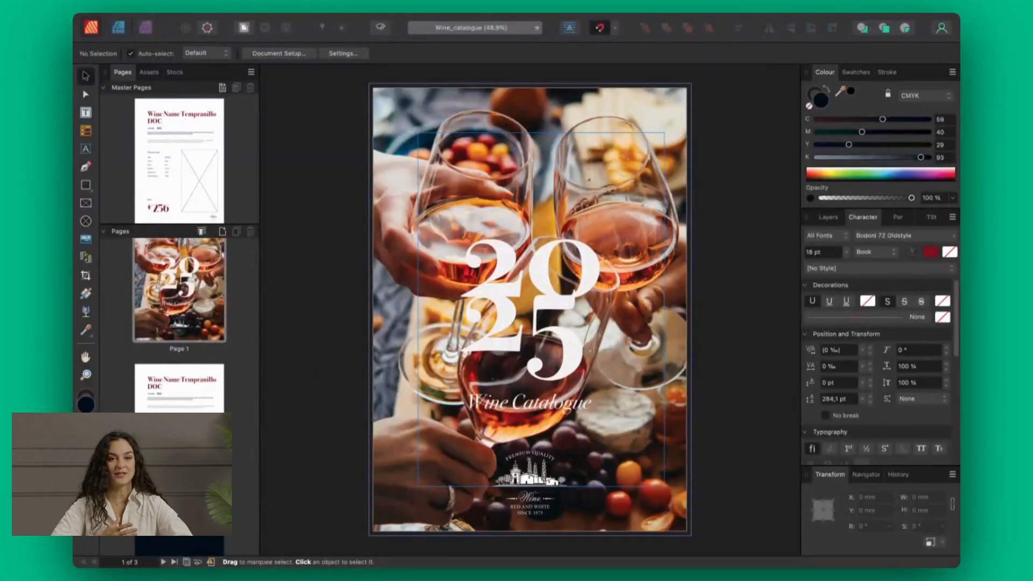
Look through the catalogue document by opening the back cover on page 3 and the front cover on page 1.
{"action": "scroll", "coordinate": [180, 377], "scroll_direction": "down", "scroll_amount": 4}
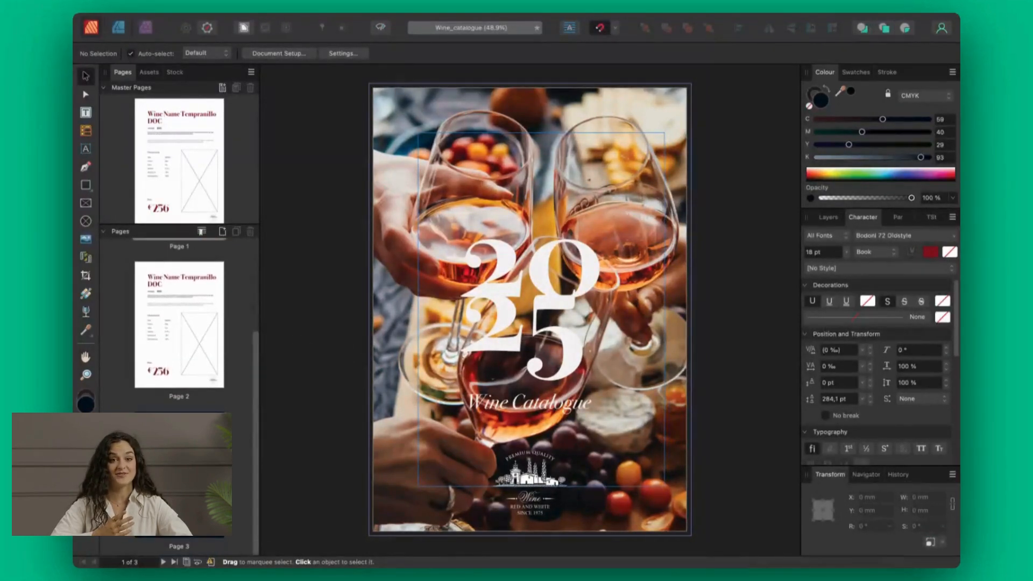
{"action": "double_click", "coordinate": [179, 473]}
{"action": "scroll", "coordinate": [201, 344], "scroll_direction": "up", "scroll_amount": 3}
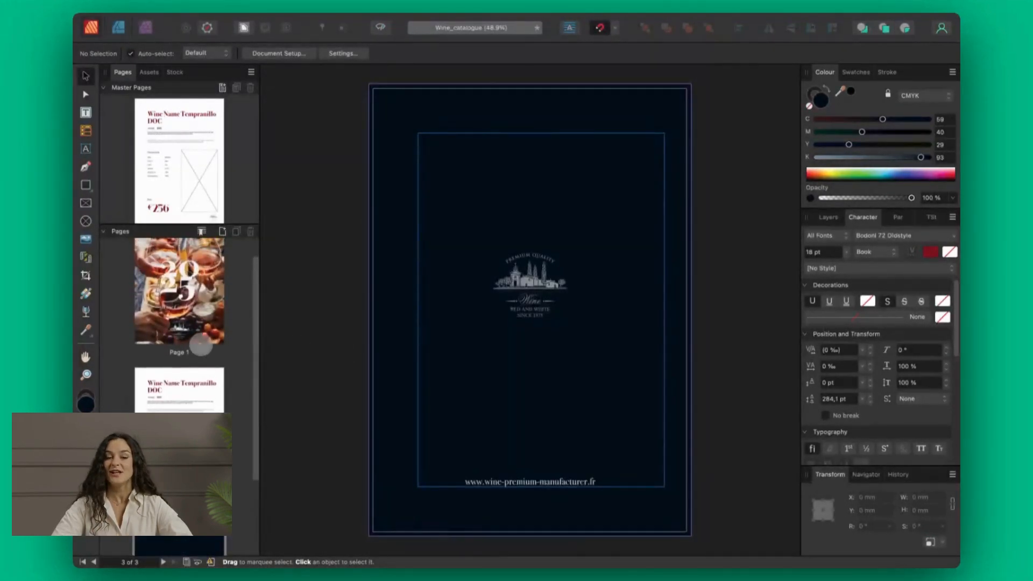
{"action": "double_click", "coordinate": [214, 267]}
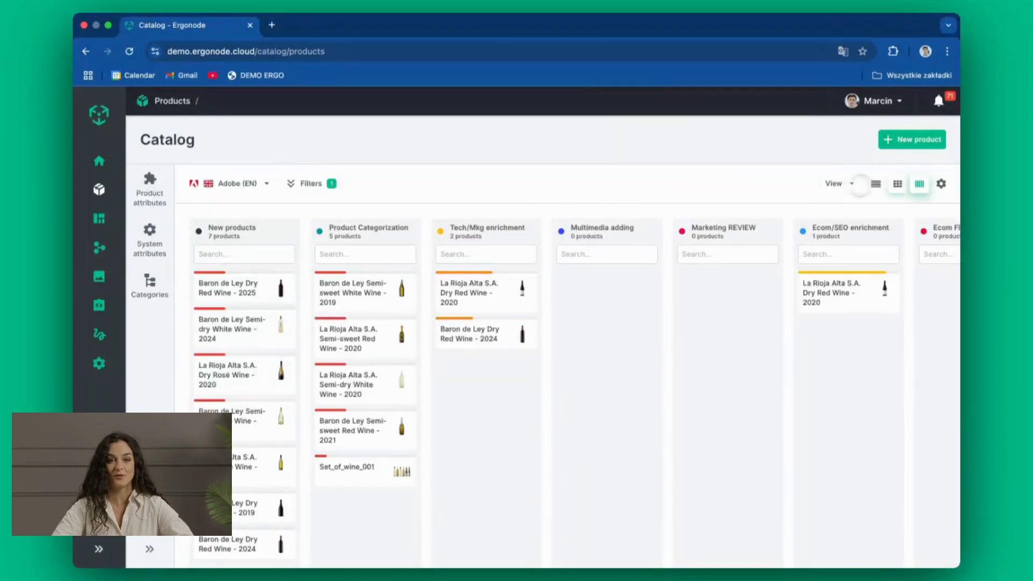
In the Ergonode web catalog, browse the wine products as an image grid and switch the product list to table layout.
{"action": "left_click", "coordinate": [897, 183]}
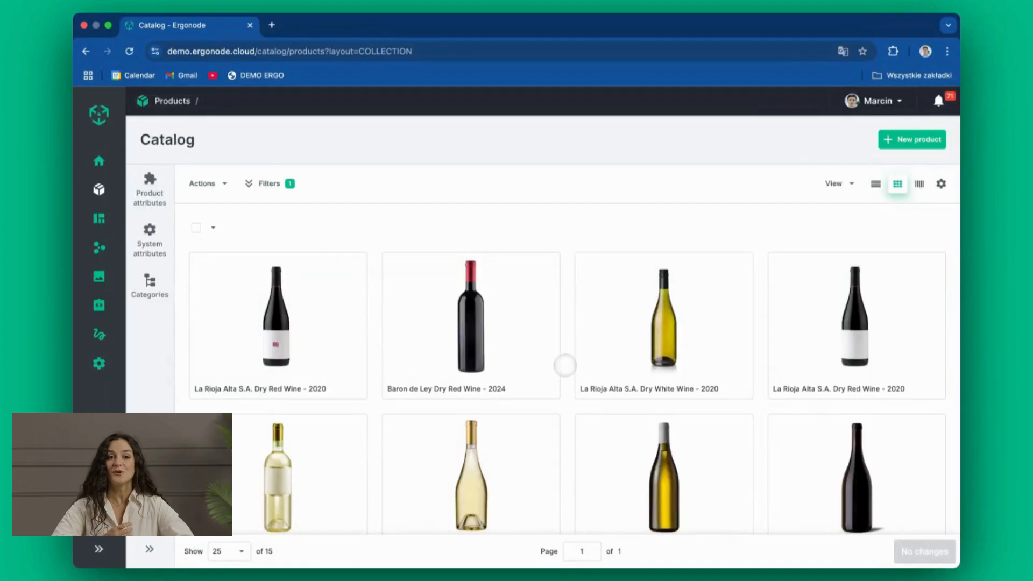
{"action": "scroll", "coordinate": [564, 360], "scroll_direction": "down", "scroll_amount": 6}
{"action": "scroll", "coordinate": [566, 359], "scroll_direction": "up", "scroll_amount": 6}
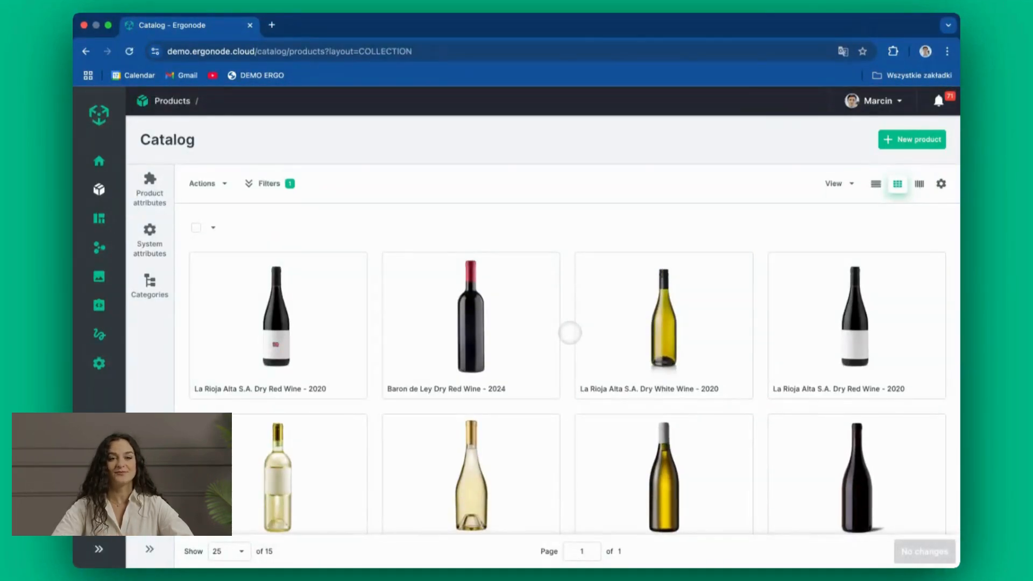
{"action": "left_click", "coordinate": [876, 183]}
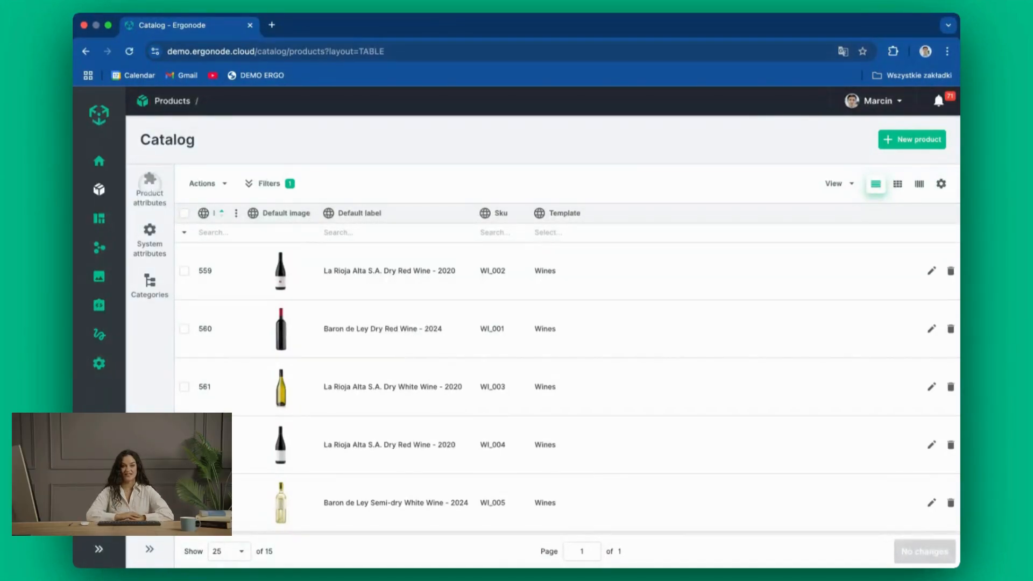
Search the product attributes for "servi" and add Serving temperature as a table column between Sku and Template.
{"action": "left_click", "coordinate": [150, 188]}
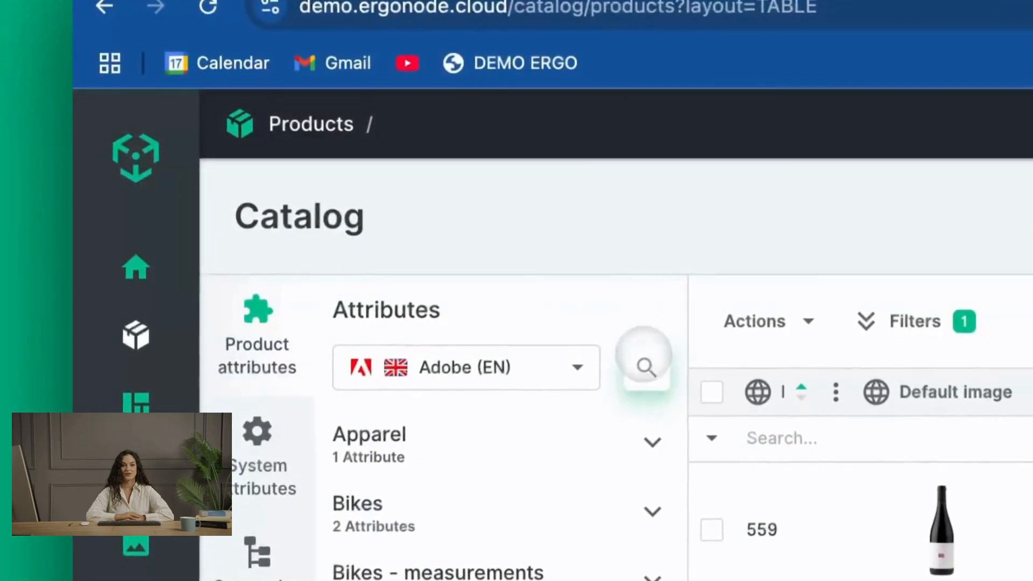
{"action": "left_click", "coordinate": [647, 367]}
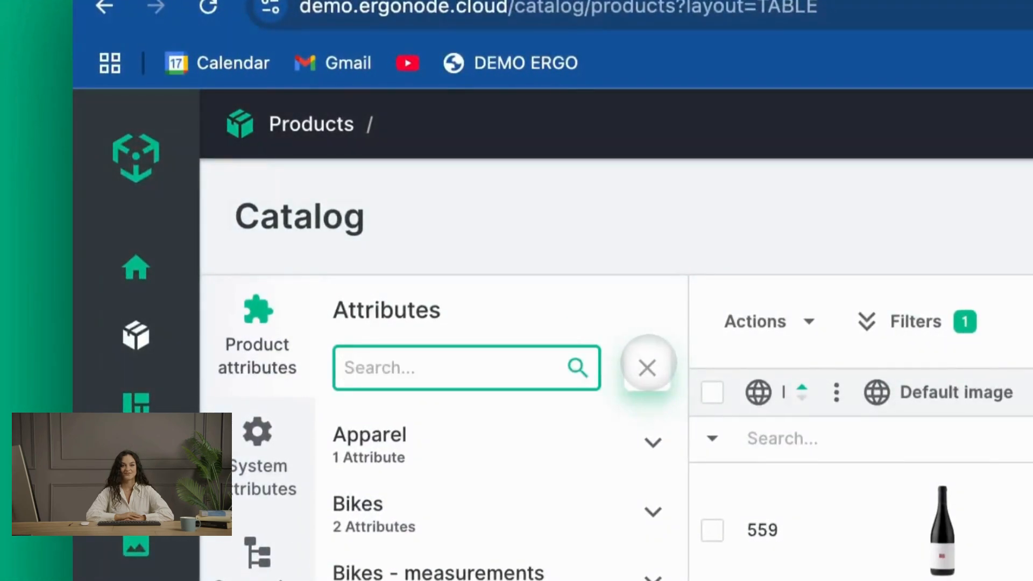
{"action": "type", "text": "serv"}
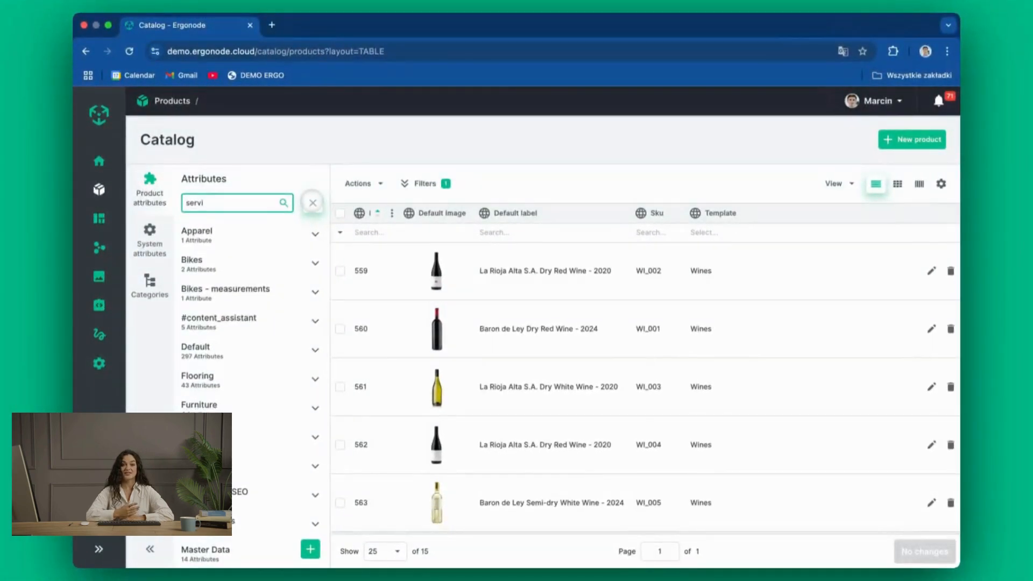
{"action": "type", "text": "i"}
{"action": "left_click", "coordinate": [288, 227]}
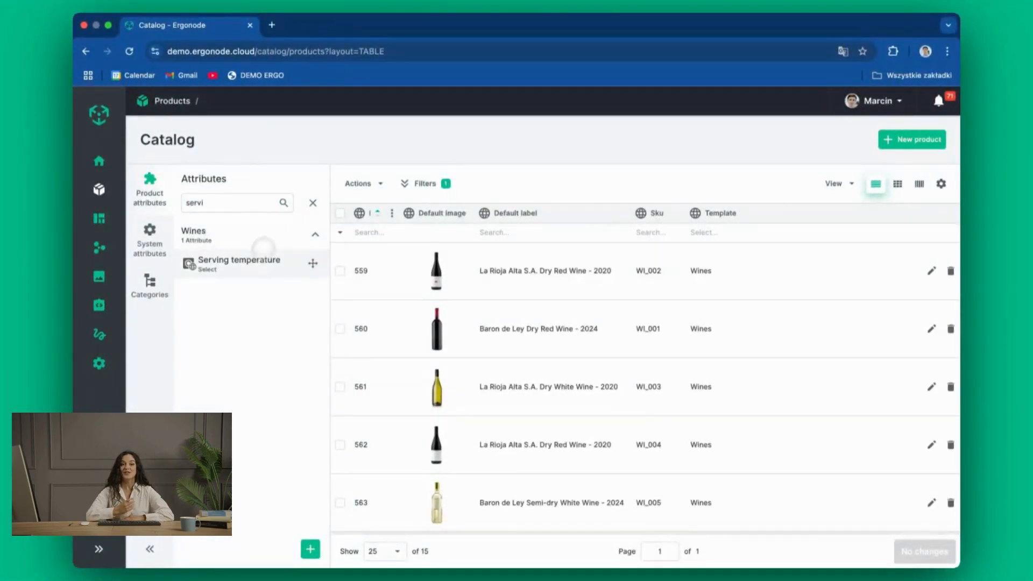
{"action": "left_click_drag", "start_coordinate": [251, 262], "coordinate": [788, 261]}
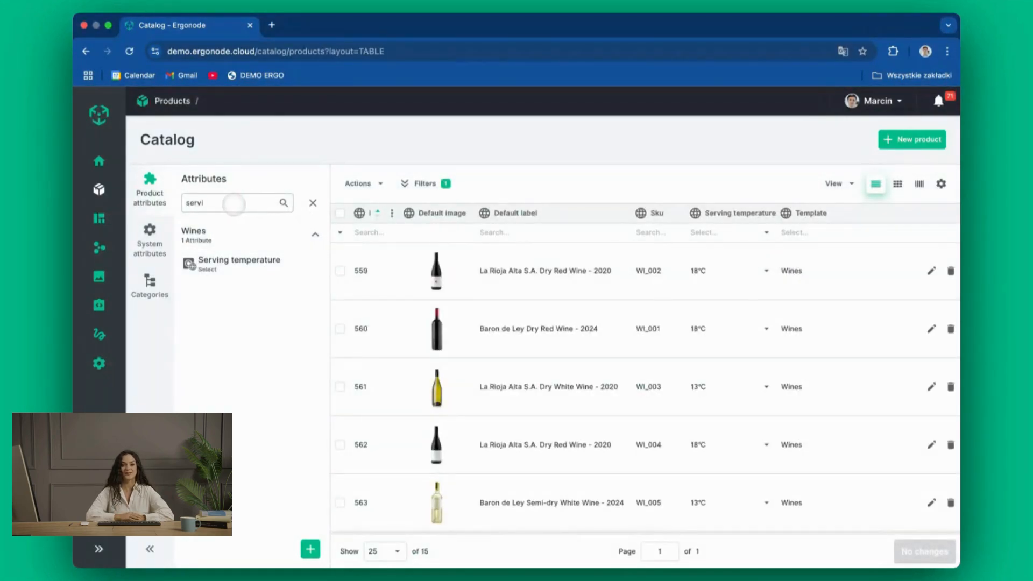
Search the product attributes for "alco" and add Alcohol volume as a table column.
{"action": "left_click", "coordinate": [218, 204]}
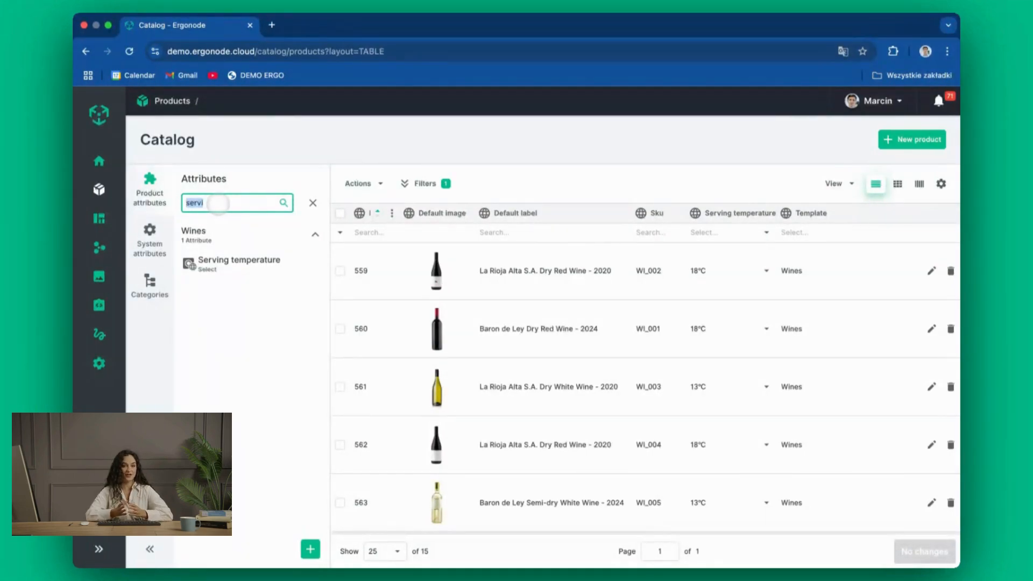
{"action": "type", "text": "alco"}
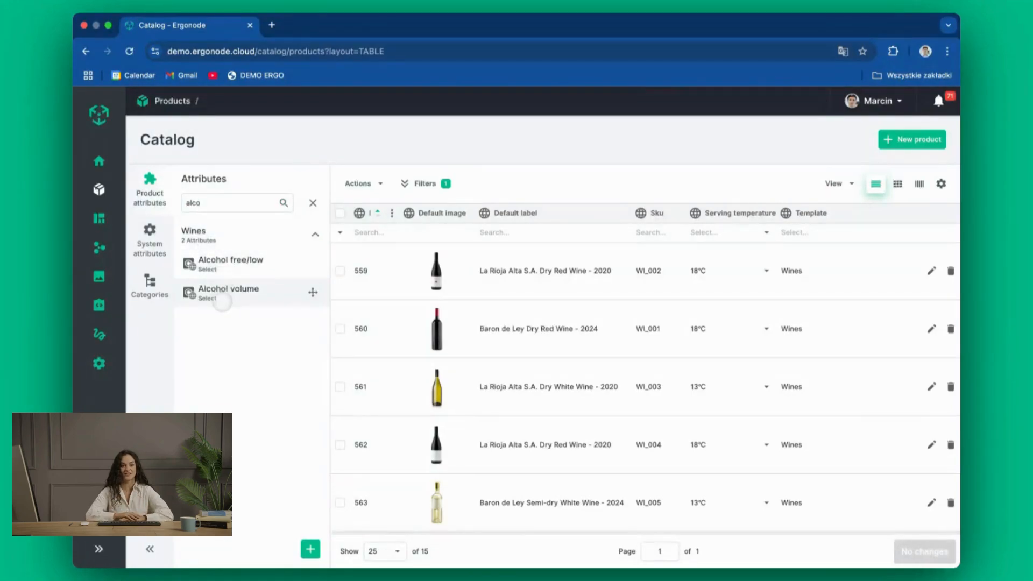
{"action": "left_click_drag", "start_coordinate": [221, 297], "coordinate": [754, 315]}
Search the Adobe (EN) attributes for "short" and add Short description from the Marketing & SEO group as a table column.
{"action": "triple_click", "coordinate": [243, 204]}
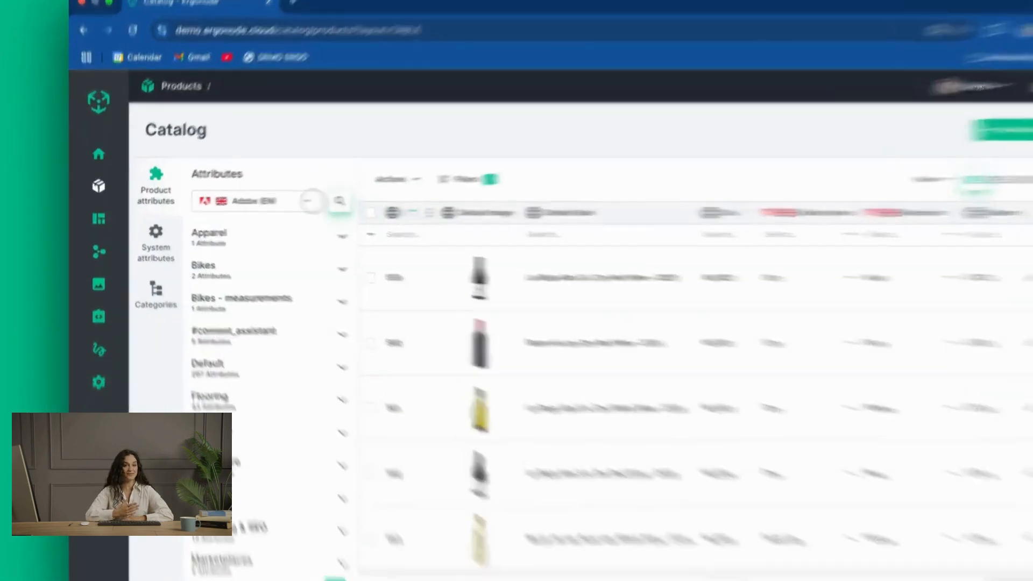
{"action": "left_click", "coordinate": [312, 203]}
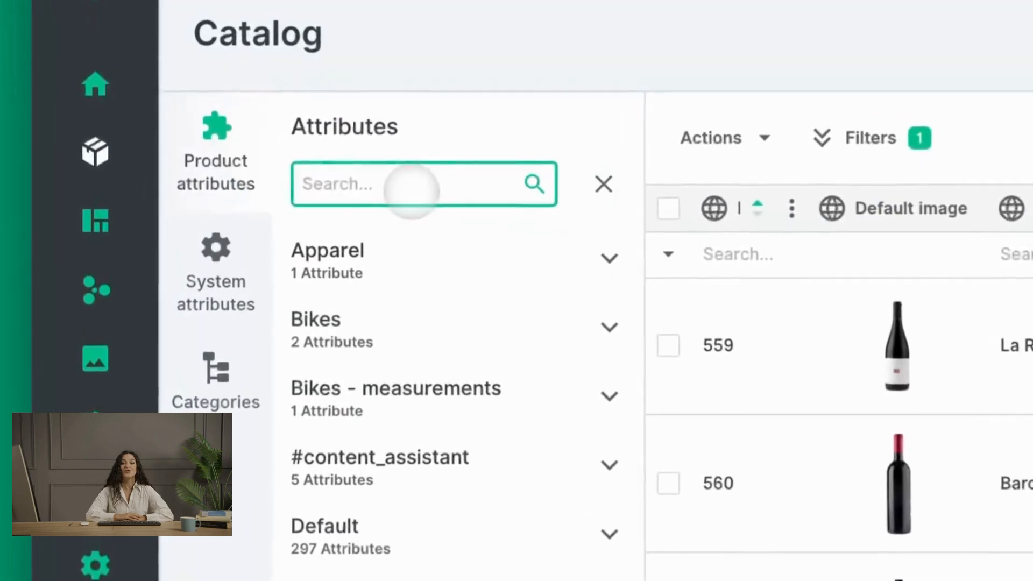
{"action": "type", "text": "short"}
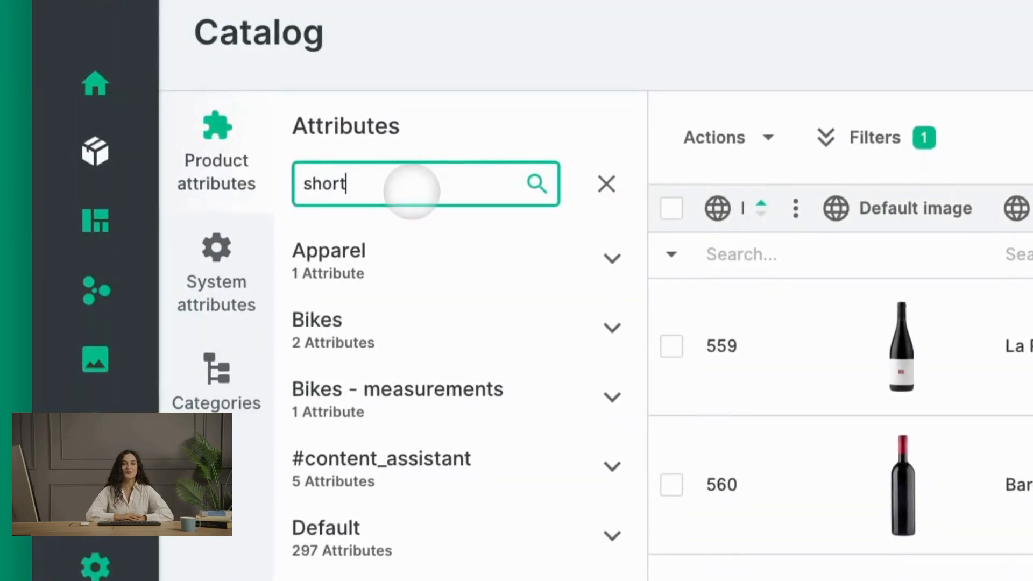
{"action": "left_click", "coordinate": [429, 330]}
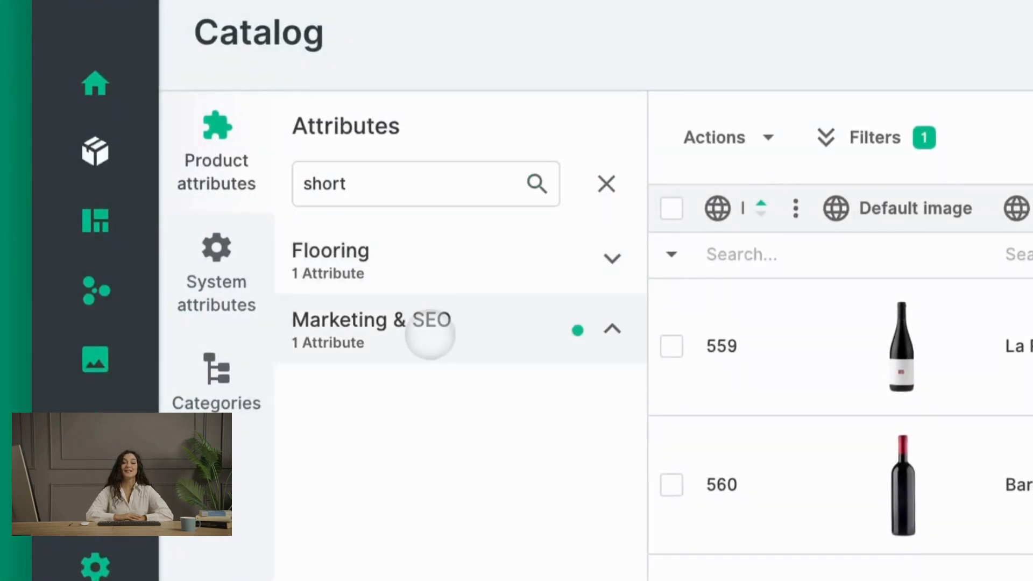
{"action": "left_click_drag", "start_coordinate": [441, 417], "coordinate": [761, 383]}
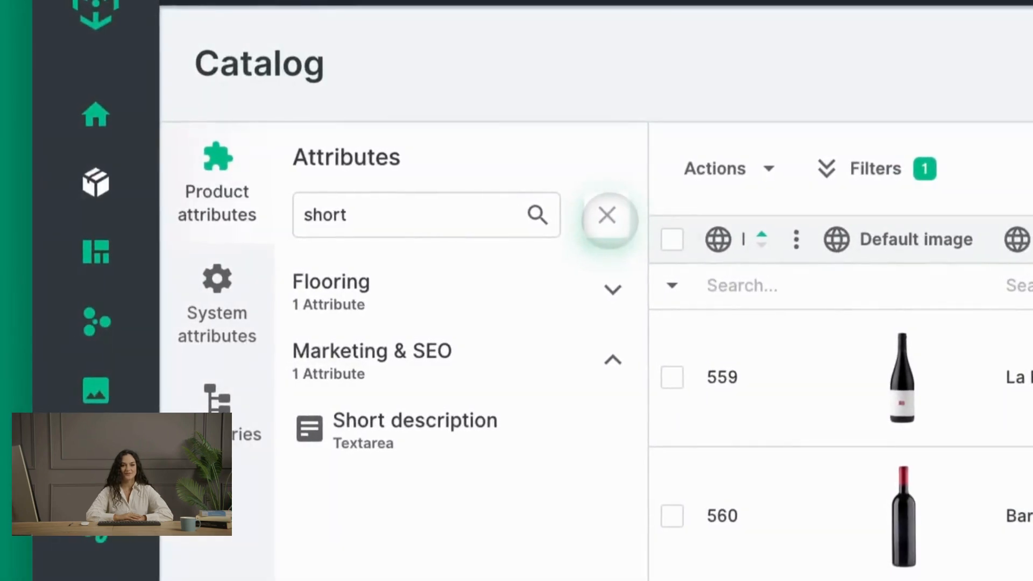
Switch the attribute language to Adobe (FR), search for "short" and add the French Short description from Marketing & SEO as a column.
{"action": "left_click", "coordinate": [592, 216]}
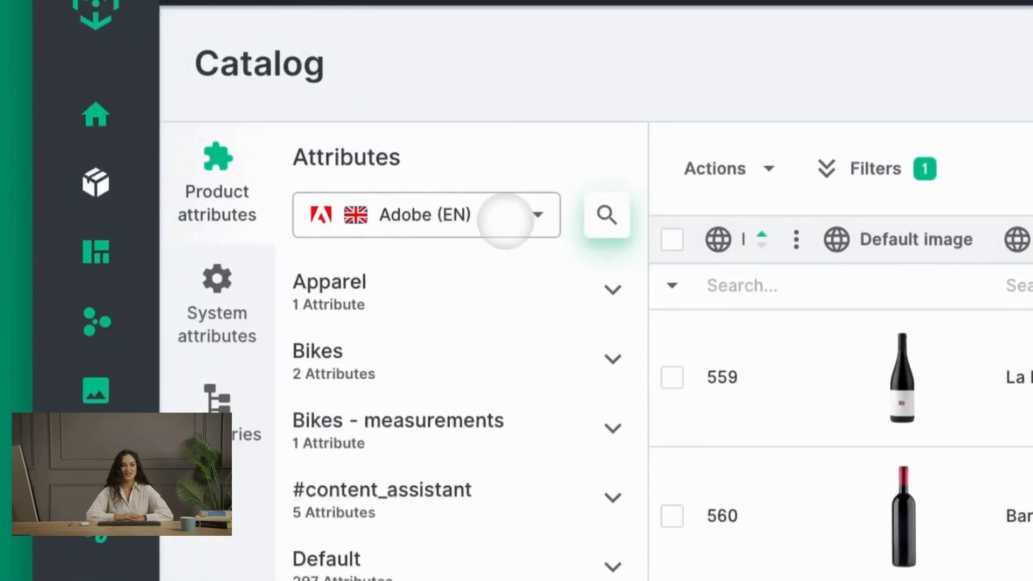
{"action": "left_click", "coordinate": [511, 218]}
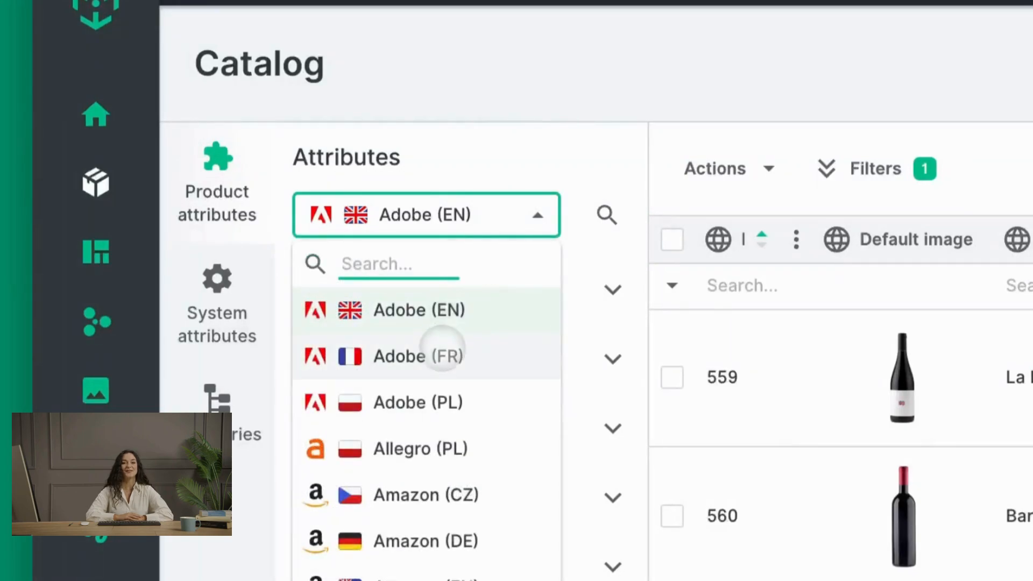
{"action": "left_click", "coordinate": [440, 354]}
{"action": "left_click", "coordinate": [606, 215]}
{"action": "type", "text": "shor"}
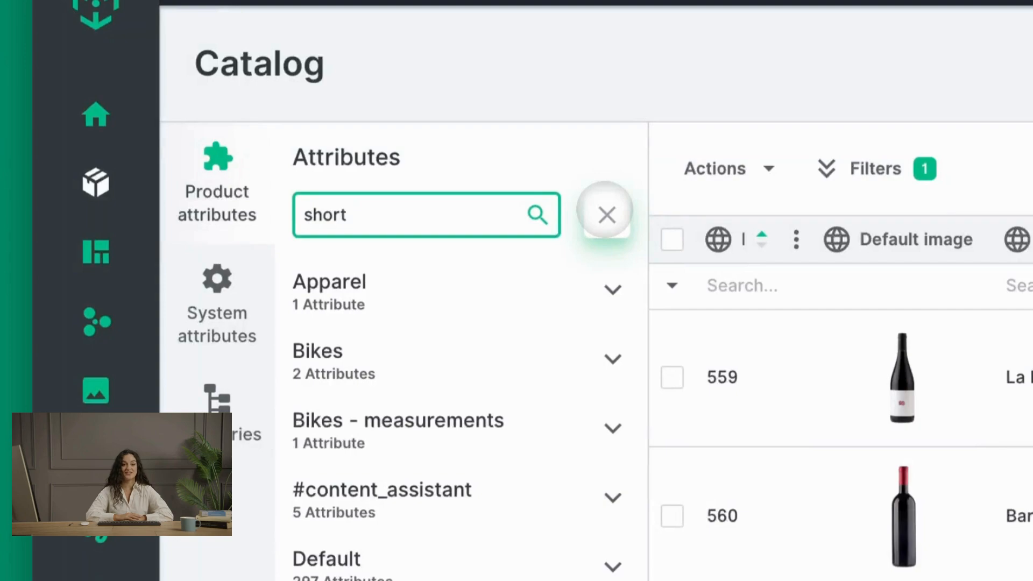
{"action": "type", "text": "t"}
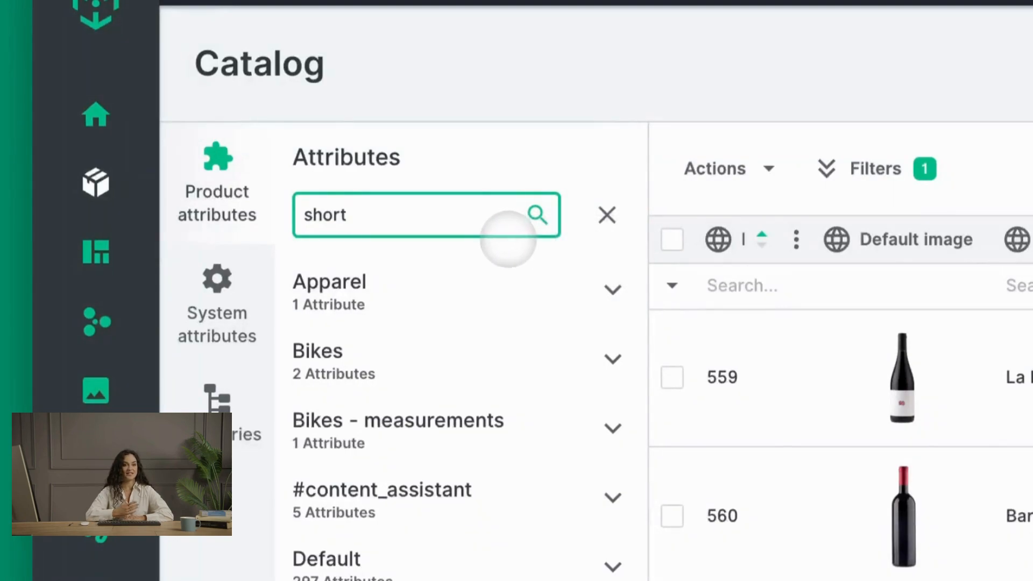
{"action": "left_click", "coordinate": [504, 242]}
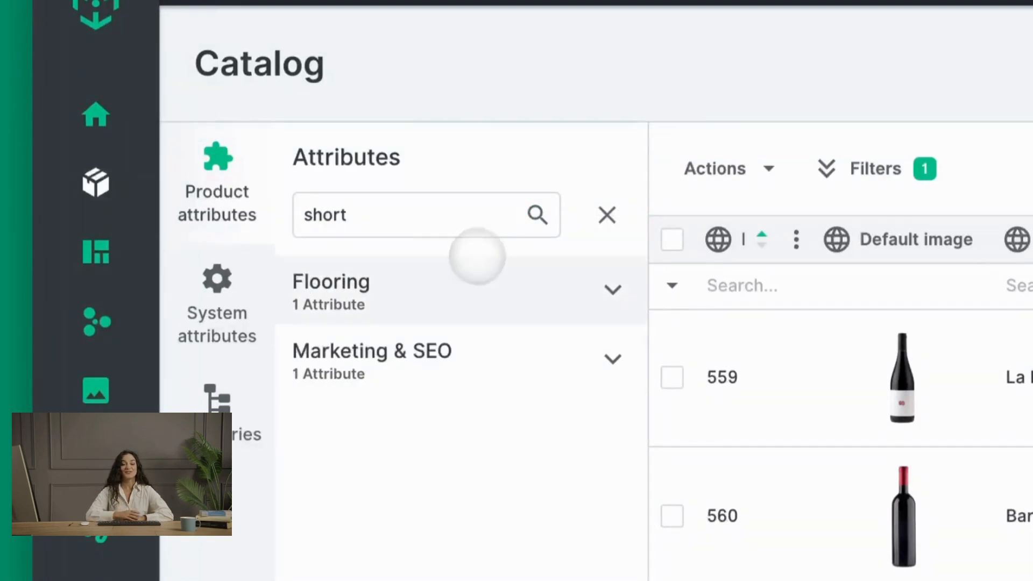
{"action": "left_click", "coordinate": [420, 352]}
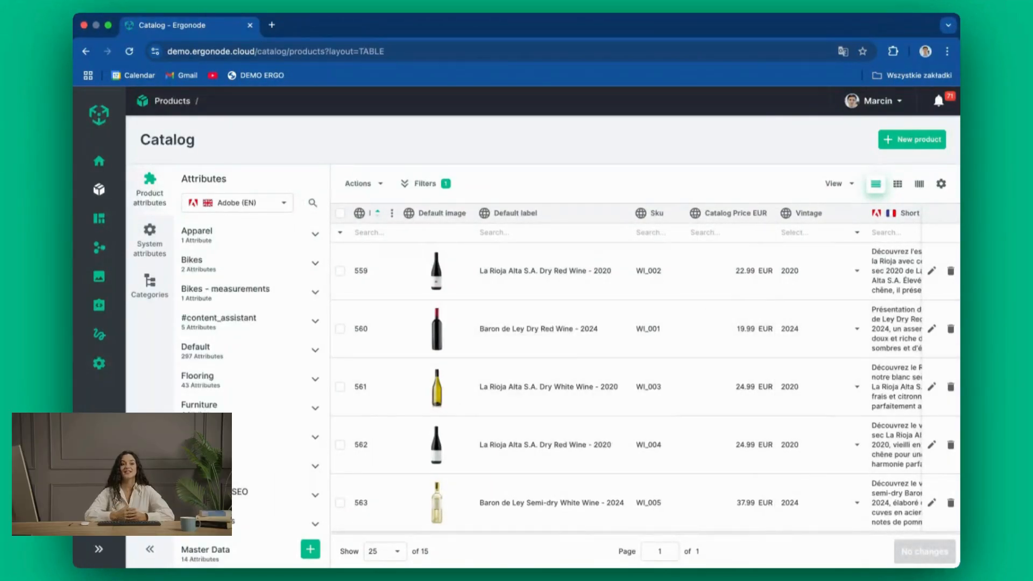
Collapse the attributes sidebar and review the product table's columns across their full width.
{"action": "left_click", "coordinate": [149, 549]}
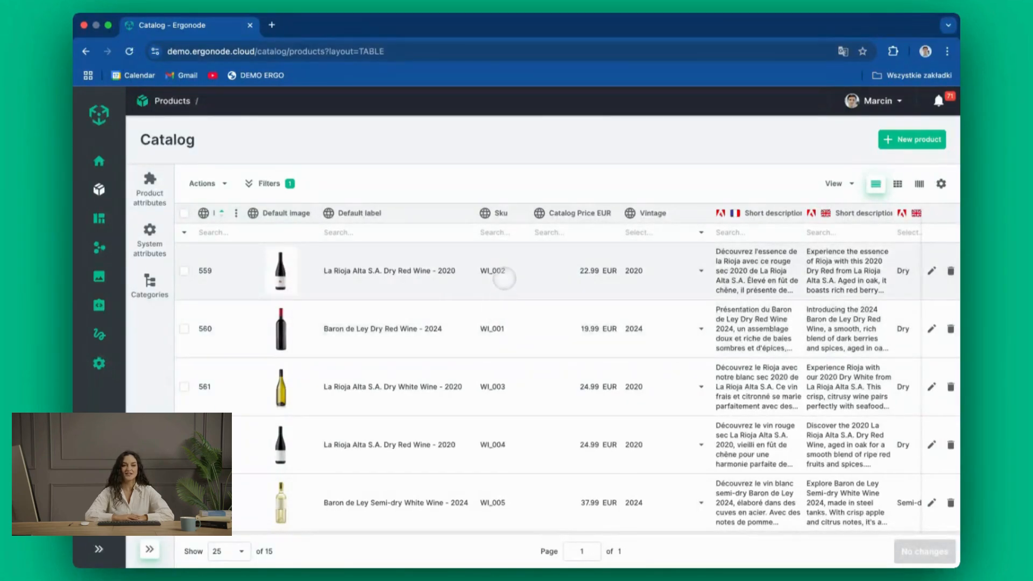
{"action": "scroll", "coordinate": [500, 275], "scroll_direction": "right", "scroll_amount": 2}
{"action": "scroll", "coordinate": [593, 263], "scroll_direction": "left", "scroll_amount": 2}
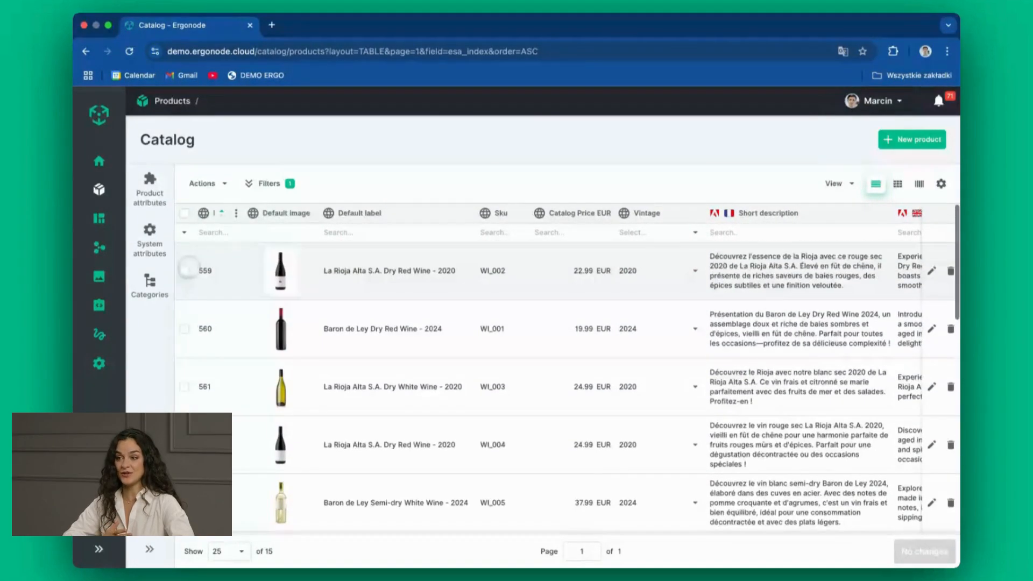
Select all individual wine products from WI_002 through WI_001-2025, leaving out Set_of_wine_001.
{"action": "left_click", "coordinate": [184, 271]}
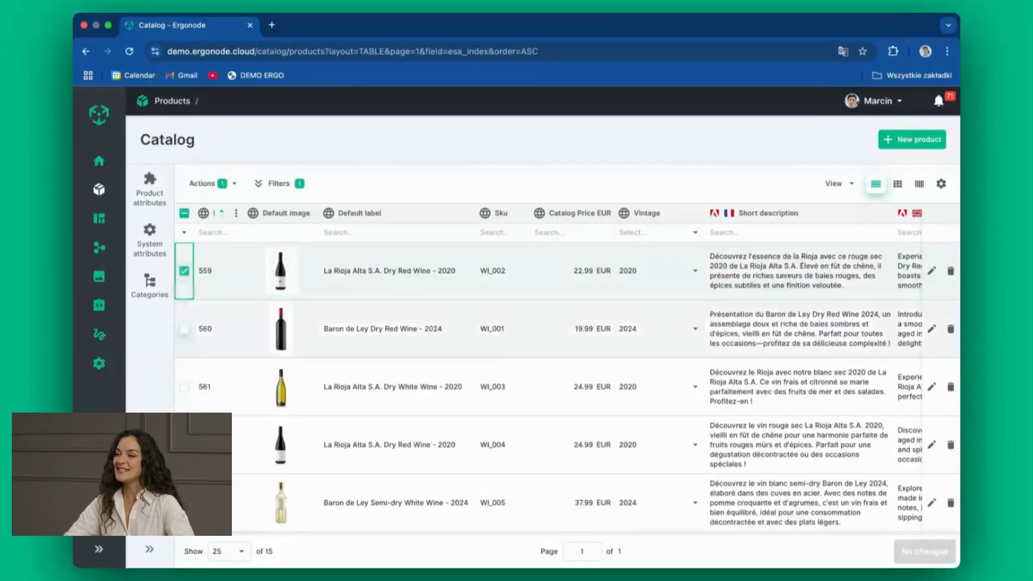
{"action": "scroll", "coordinate": [185, 326], "scroll_direction": "down", "scroll_amount": 10}
{"action": "left_click", "coordinate": [184, 447], "text": "shift"}
{"action": "scroll", "coordinate": [208, 336], "scroll_direction": "up", "scroll_amount": 10}
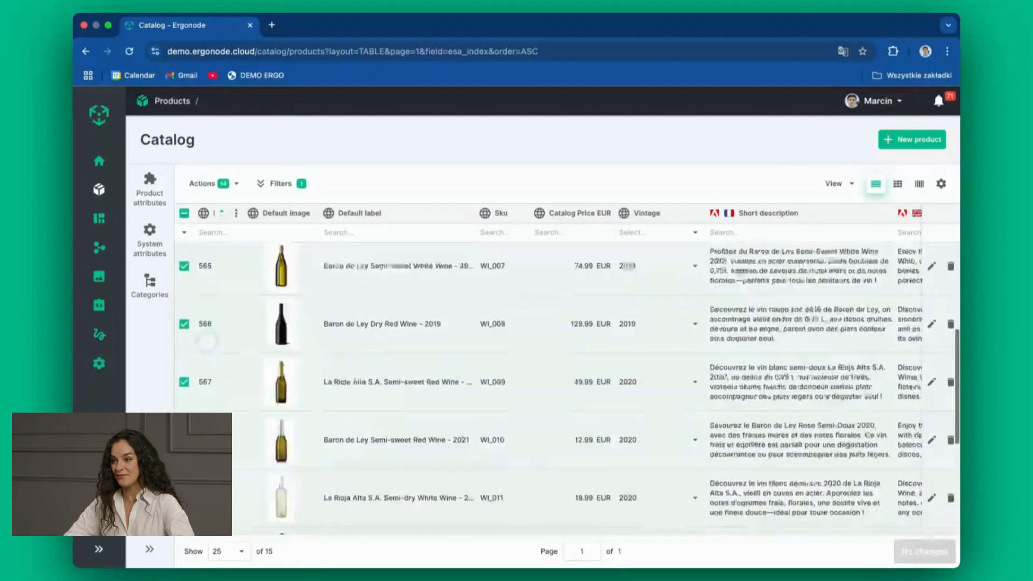
{"action": "scroll", "coordinate": [255, 389], "scroll_direction": "down", "scroll_amount": 10}
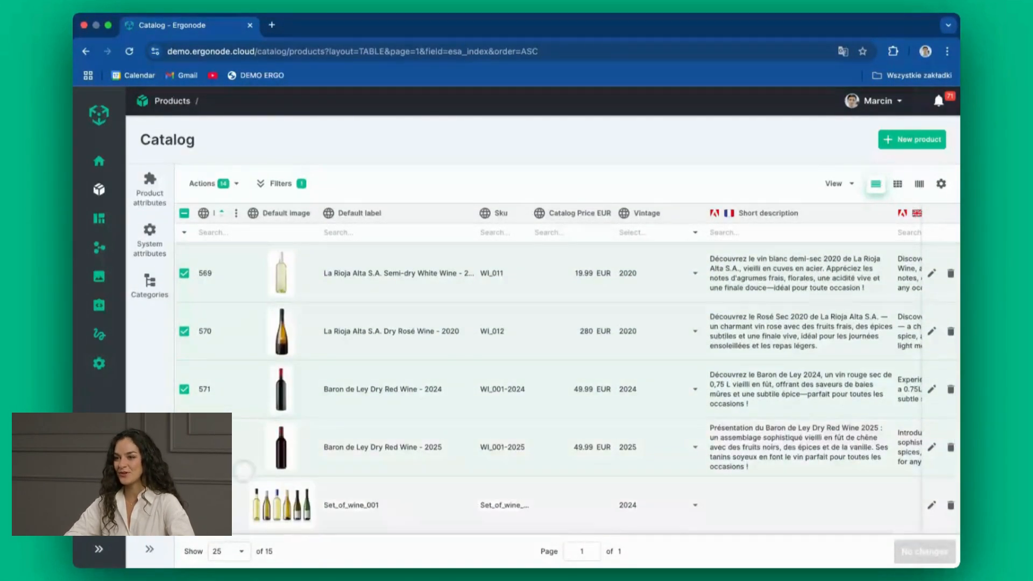
{"action": "scroll", "coordinate": [255, 377], "scroll_direction": "up", "scroll_amount": 10}
{"action": "scroll", "coordinate": [254, 367], "scroll_direction": "down", "scroll_amount": 10}
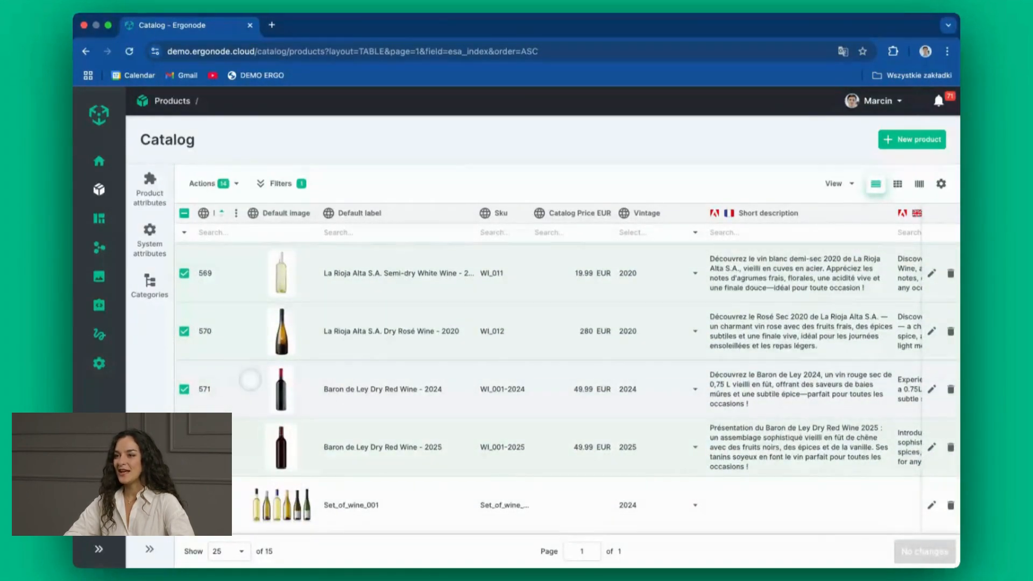
Export the 14 selected wine products to a file as a batch action and download the resulting file.
{"action": "scroll", "coordinate": [251, 381], "scroll_direction": "up", "scroll_amount": 10}
{"action": "left_click", "coordinate": [211, 184]}
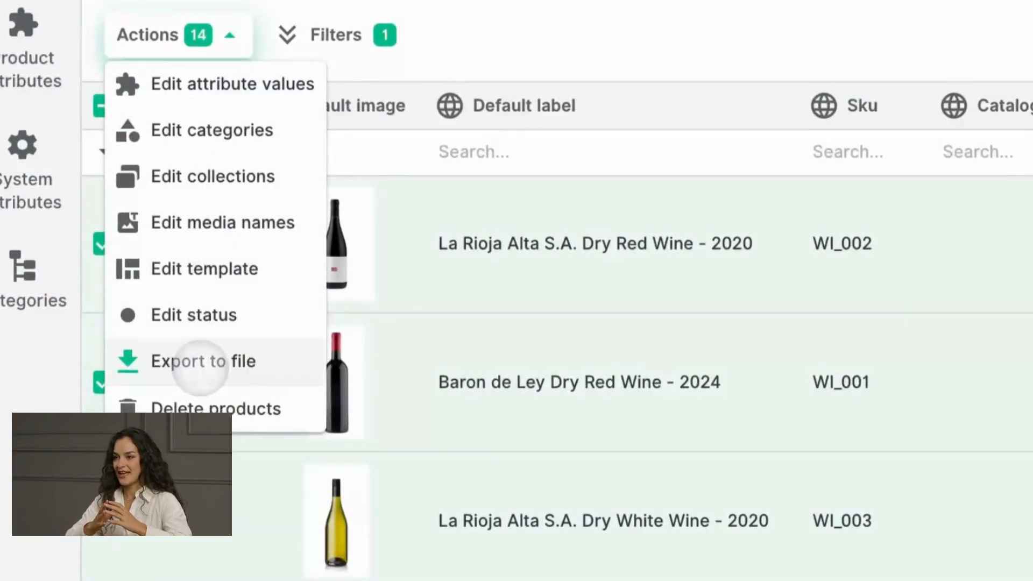
{"action": "left_click", "coordinate": [201, 362]}
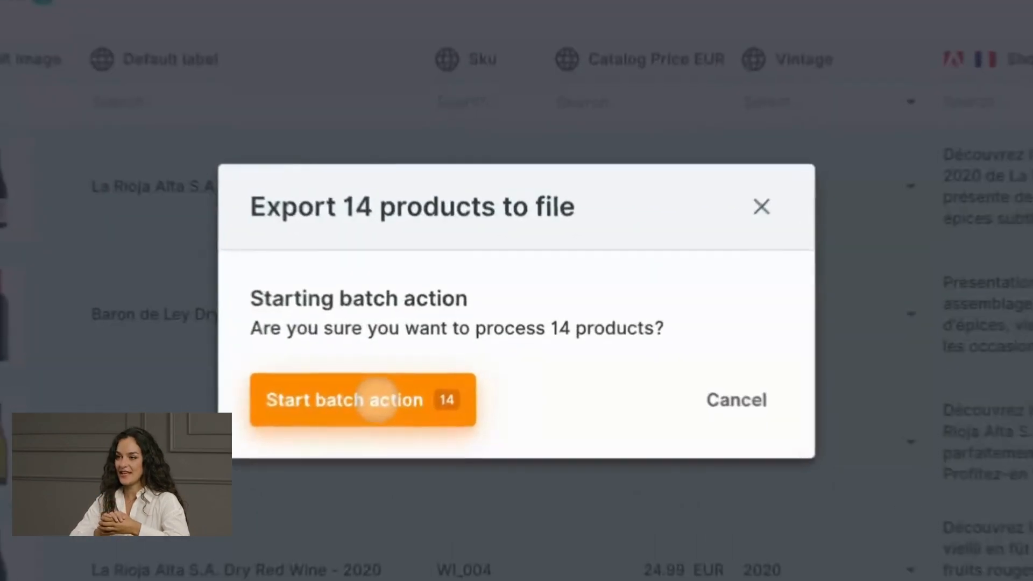
{"action": "left_click", "coordinate": [451, 367]}
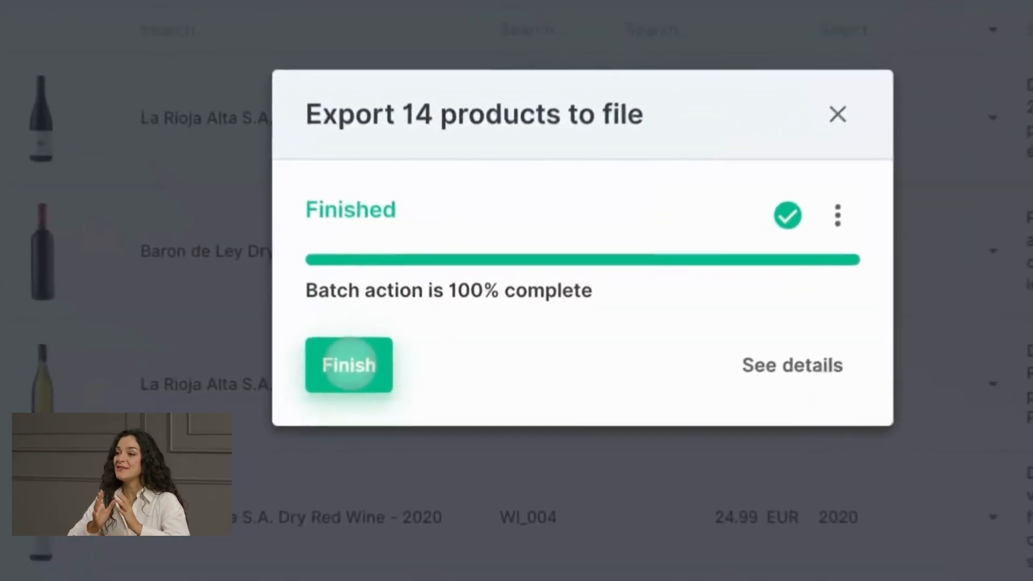
{"action": "left_click", "coordinate": [417, 376]}
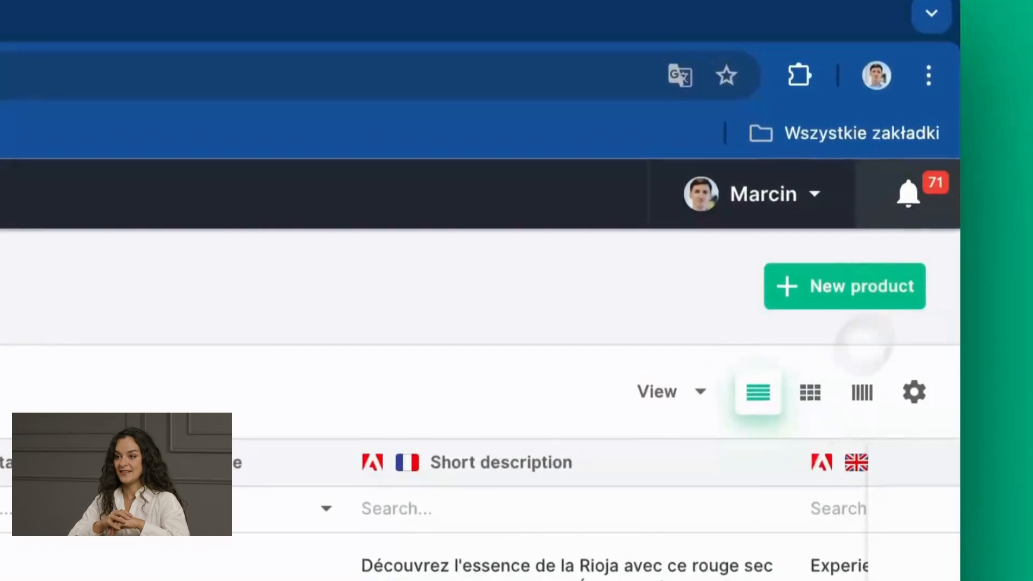
{"action": "left_click", "coordinate": [909, 188]}
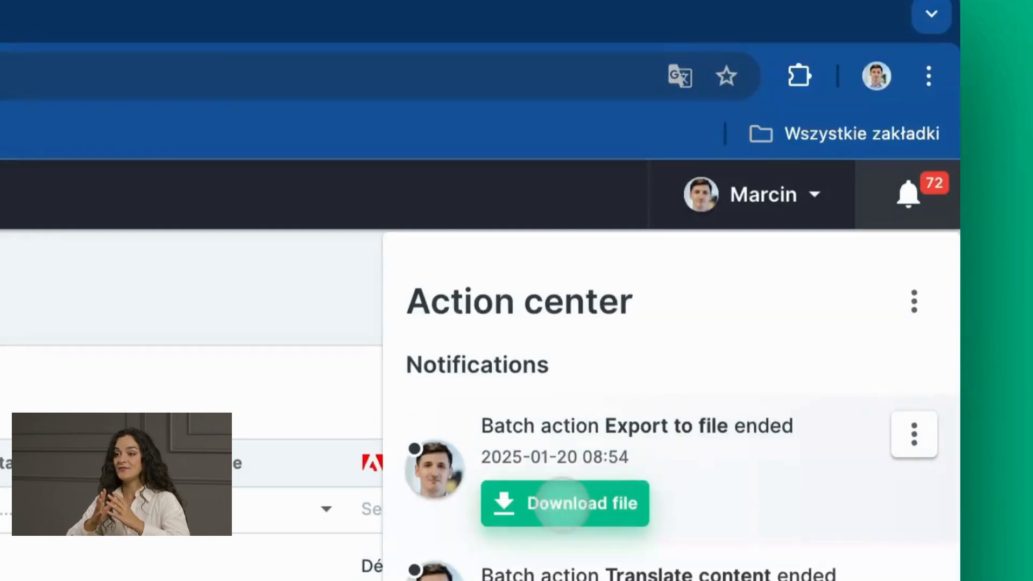
{"action": "left_click", "coordinate": [563, 503]}
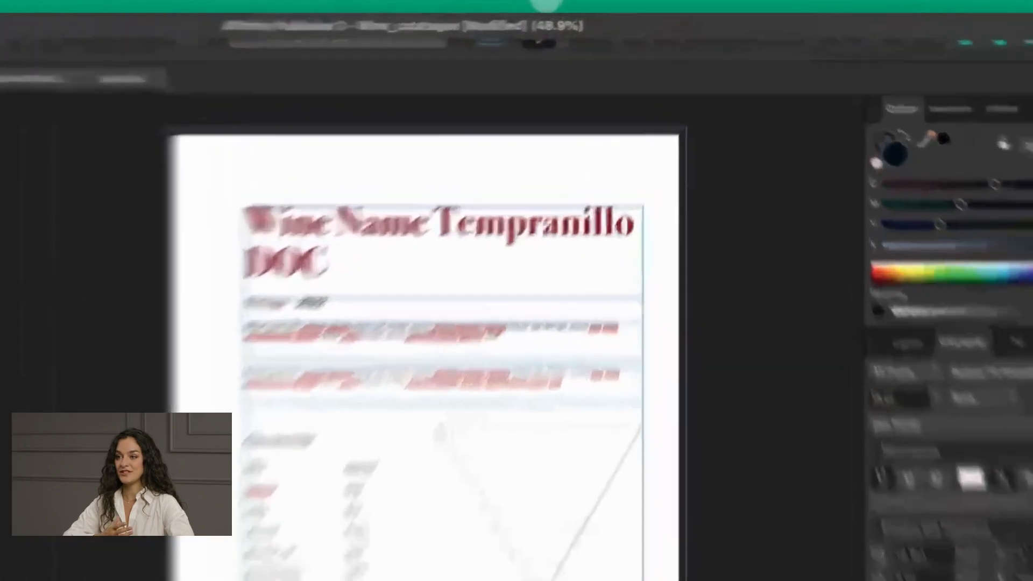
Switch to the Wine_catalogue document in Affinity Publisher and display its reference Fields down to the Data Merge group.
{"action": "left_click", "coordinate": [600, 6]}
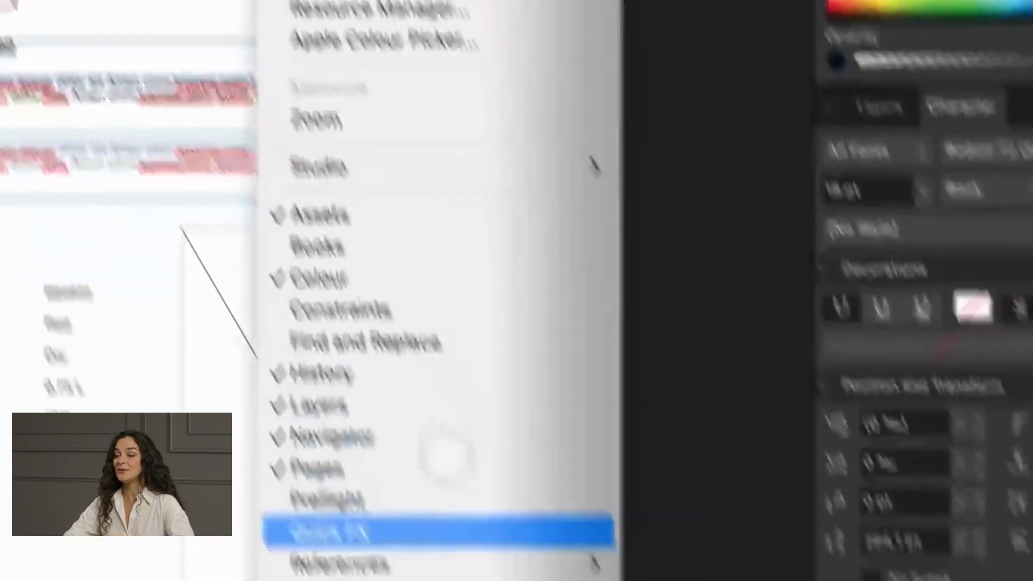
{"action": "mouse_move", "coordinate": [362, 399]}
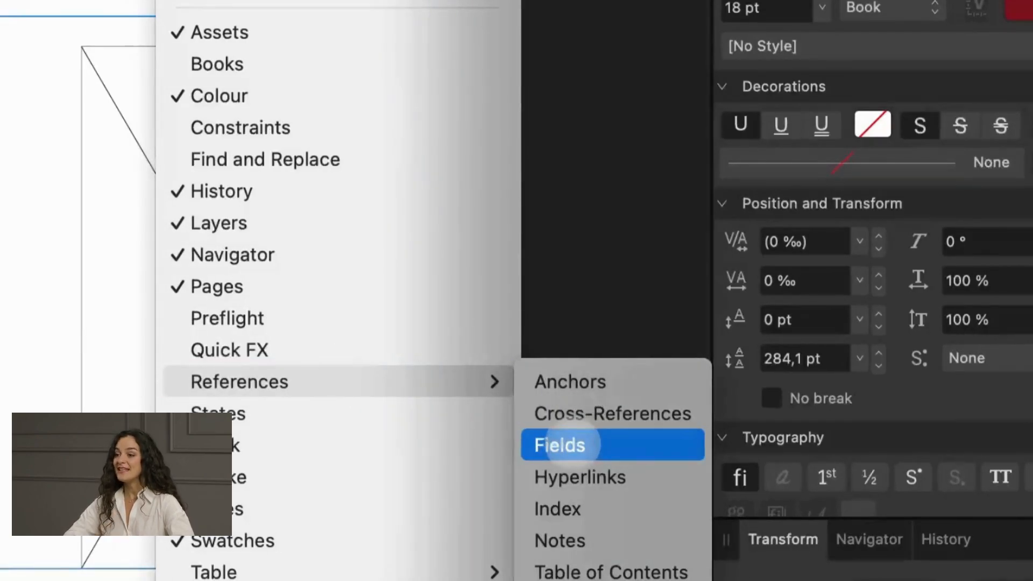
{"action": "left_click", "coordinate": [560, 445]}
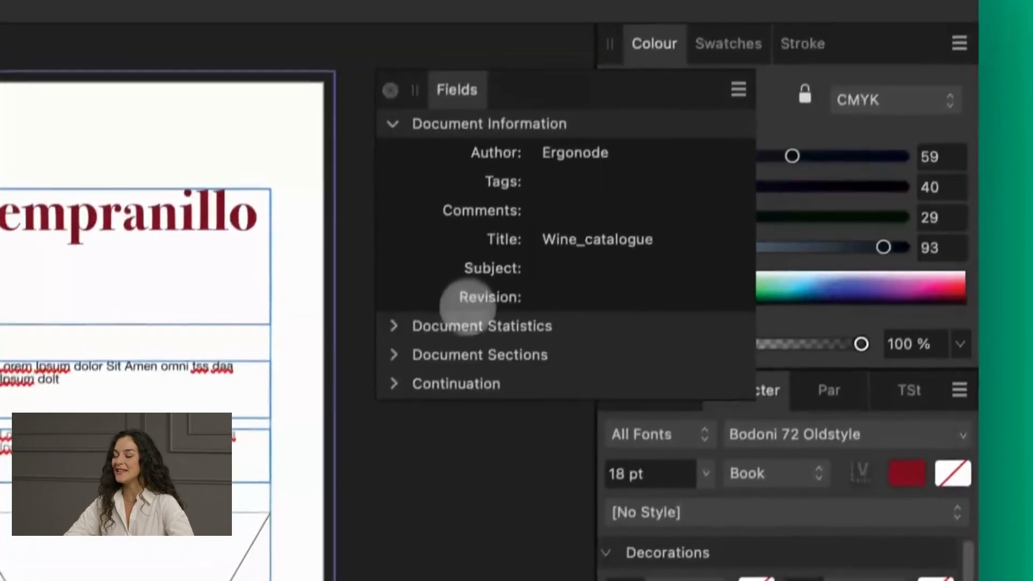
{"action": "scroll", "coordinate": [476, 266], "scroll_direction": "down", "scroll_amount": 5}
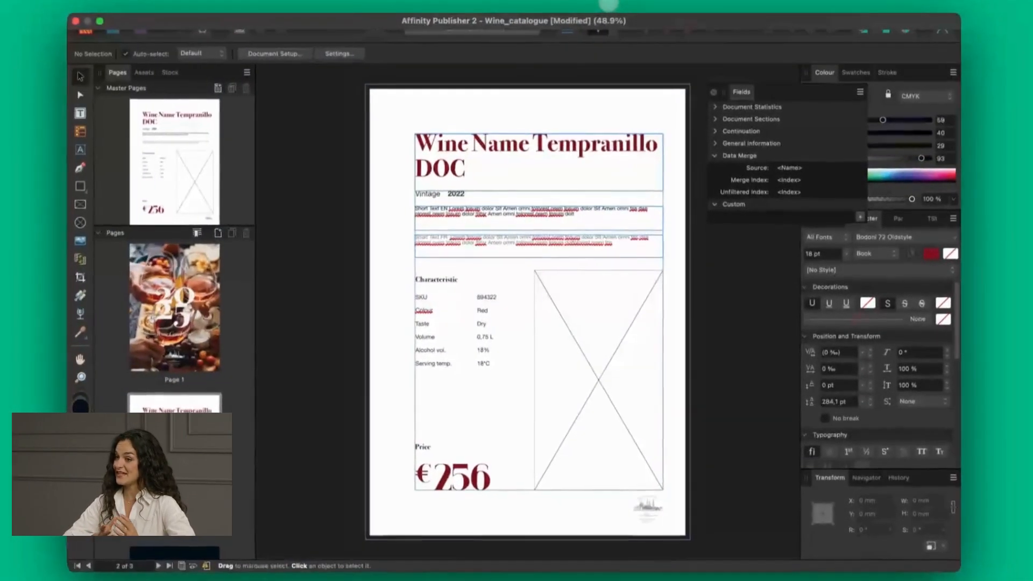
Add the Catalog - Ergonode - 2025-01-20.xlsx file from Downloads as the document's data merge source.
{"action": "left_click", "coordinate": [608, 4]}
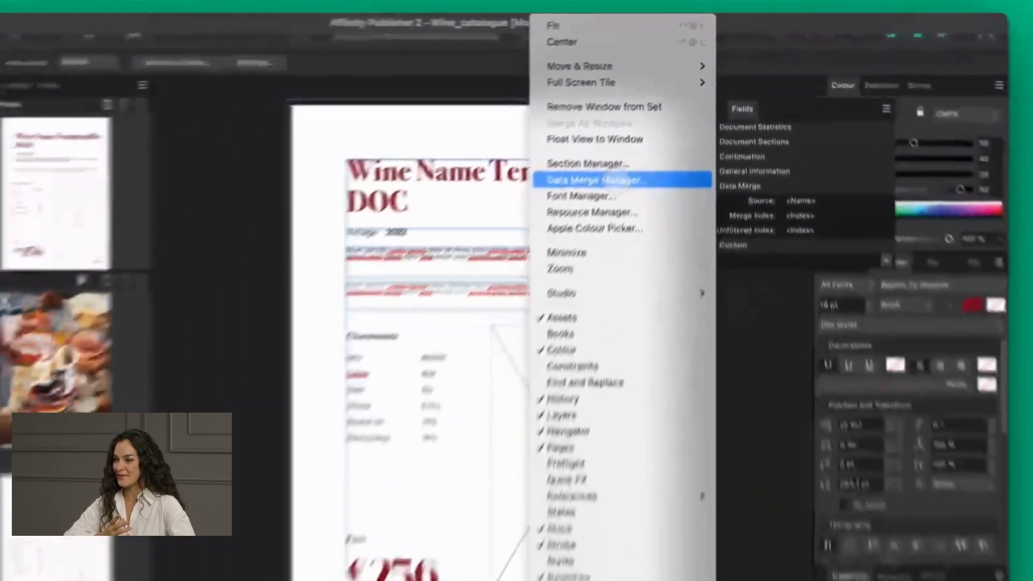
{"action": "left_click", "coordinate": [498, 340]}
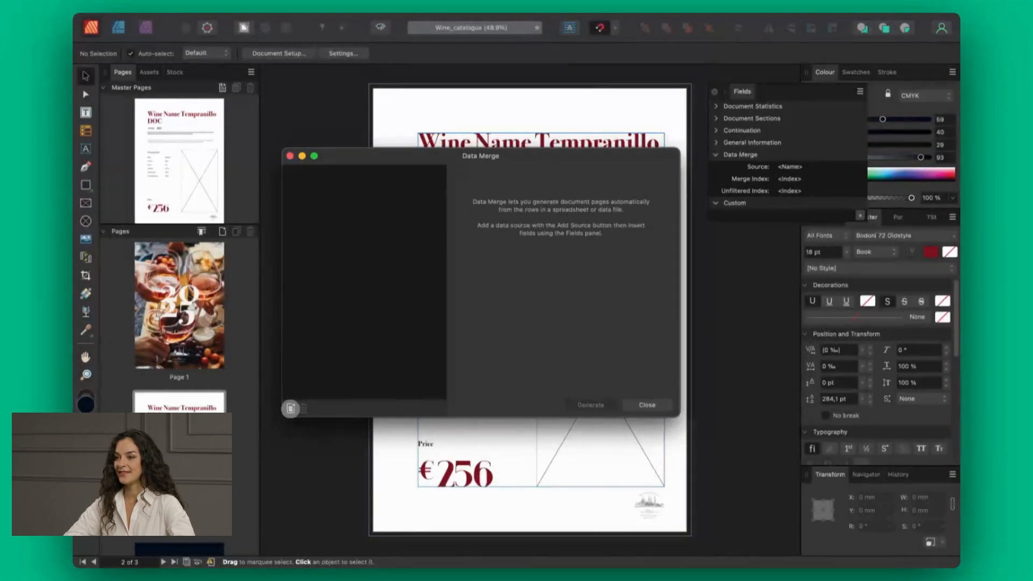
{"action": "left_click", "coordinate": [291, 409]}
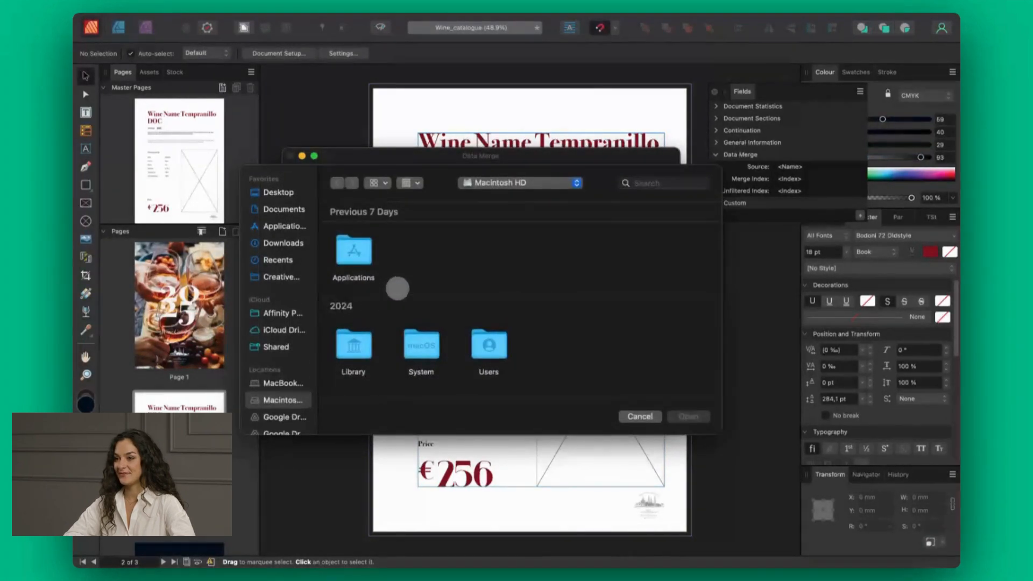
{"action": "left_click", "coordinate": [280, 243]}
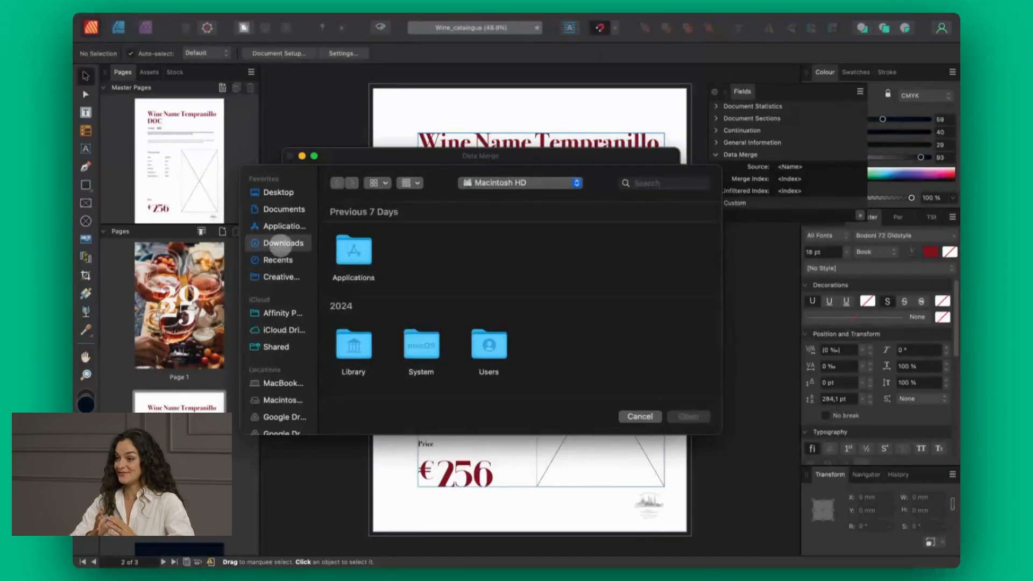
{"action": "left_click", "coordinate": [359, 245]}
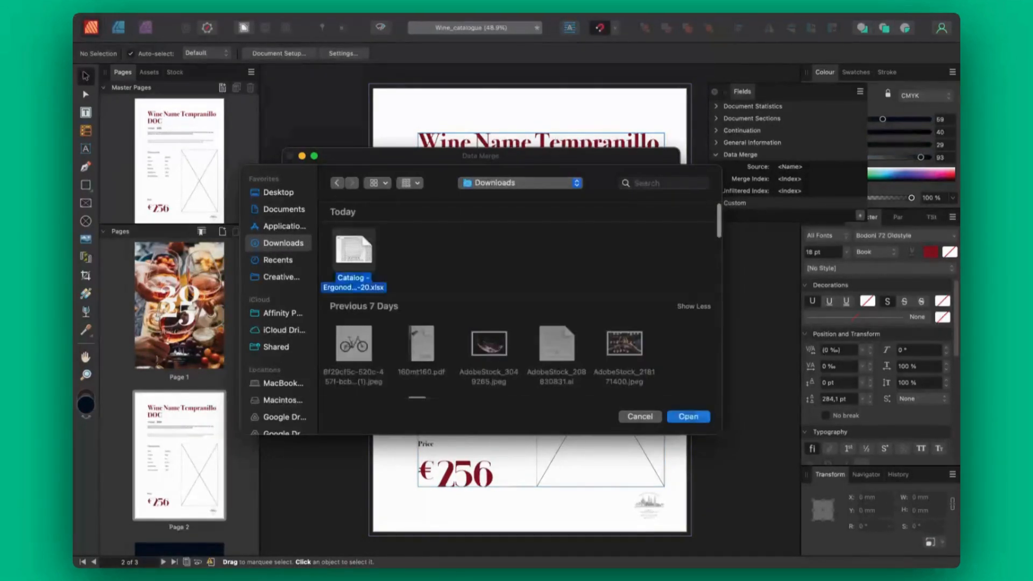
{"action": "left_click", "coordinate": [688, 416]}
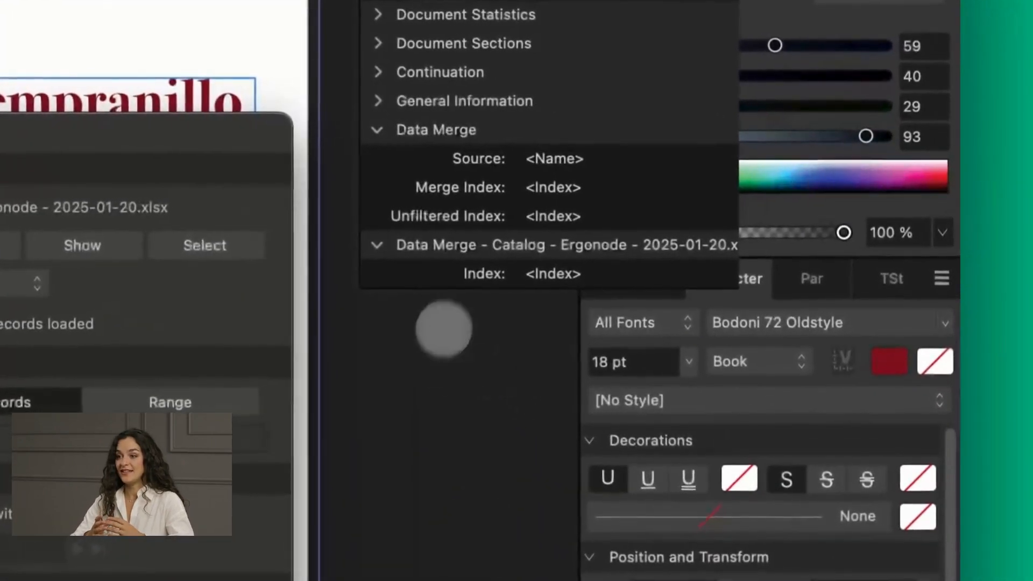
Look through the fields of the added catalog source and close the Data Merge manager to uncover the page.
{"action": "scroll", "coordinate": [487, 190], "scroll_direction": "down", "scroll_amount": 2}
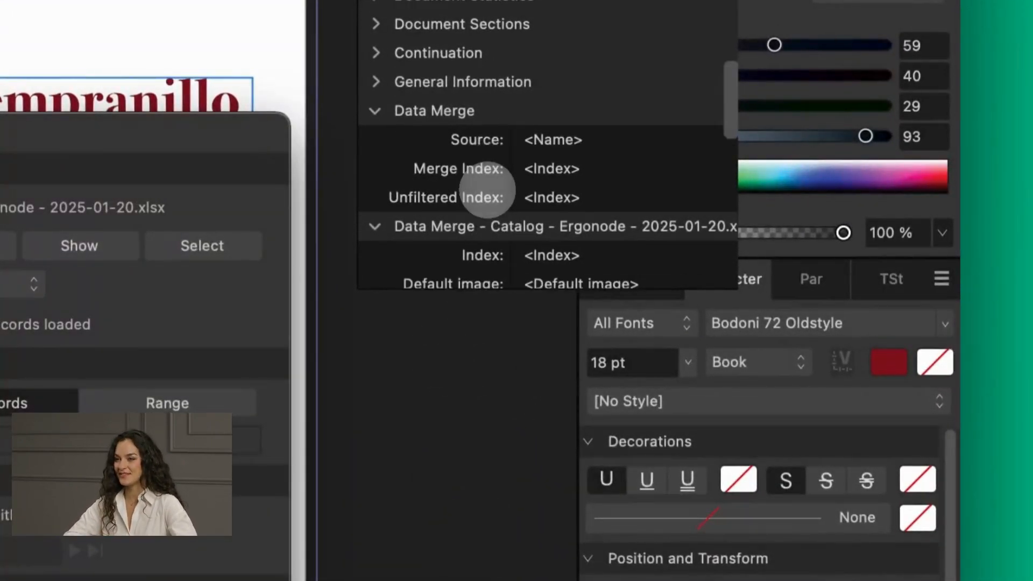
{"action": "scroll", "coordinate": [487, 191], "scroll_direction": "down", "scroll_amount": 10}
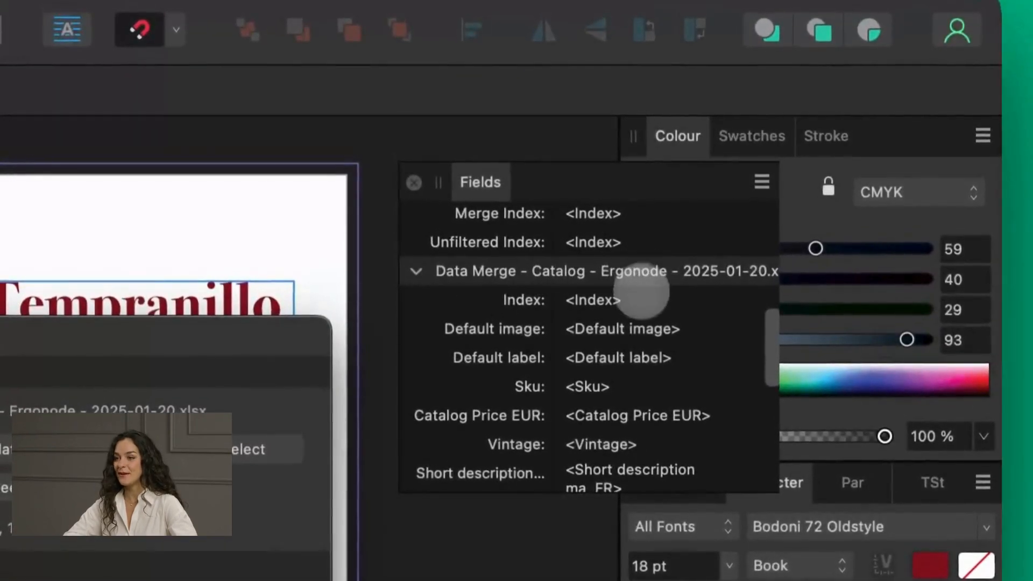
{"action": "scroll", "coordinate": [624, 414], "scroll_direction": "down", "scroll_amount": 4}
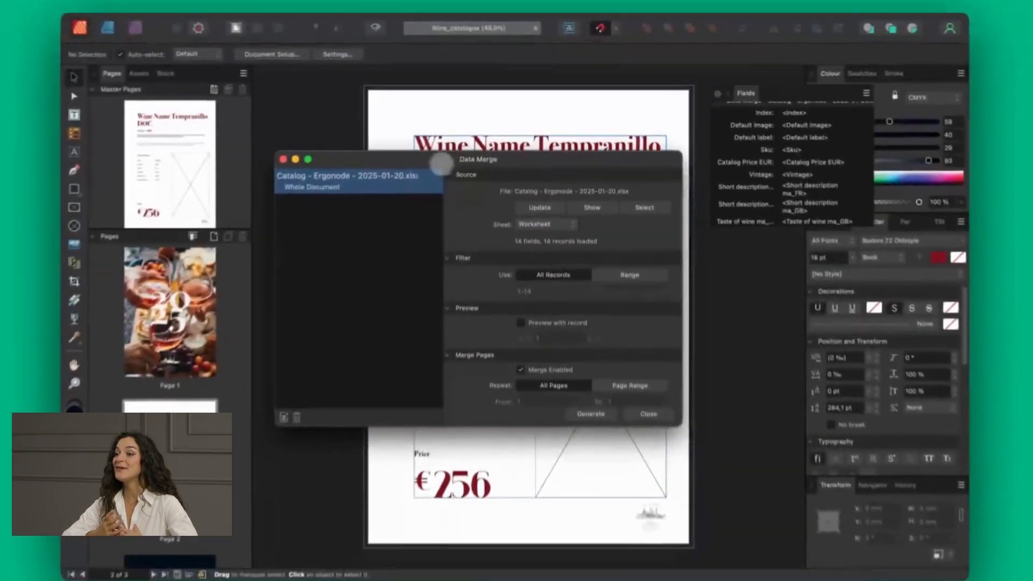
{"action": "left_click_drag", "start_coordinate": [441, 164], "coordinate": [171, 201]}
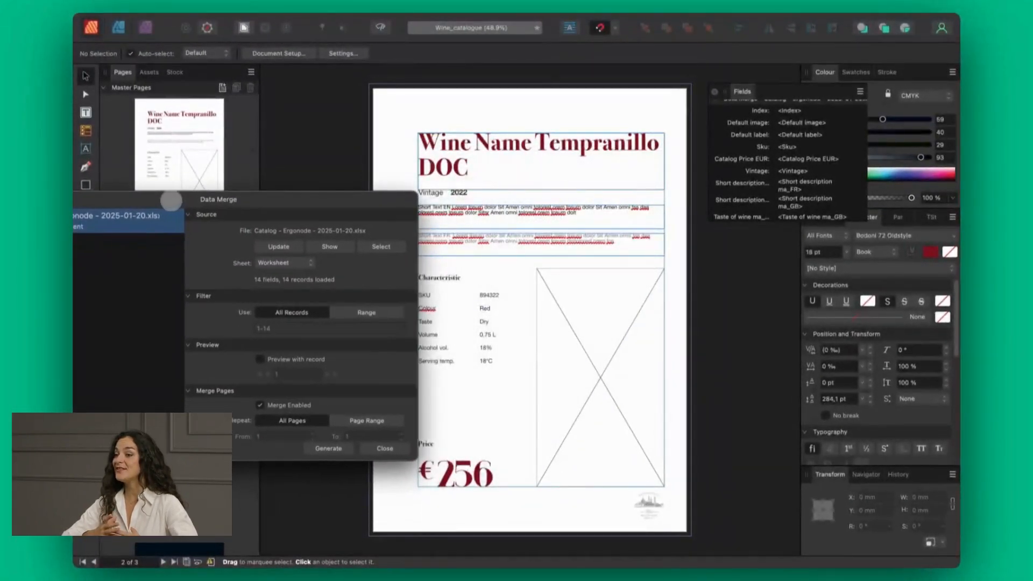
{"action": "left_click_drag", "start_coordinate": [276, 203], "coordinate": [384, 172]}
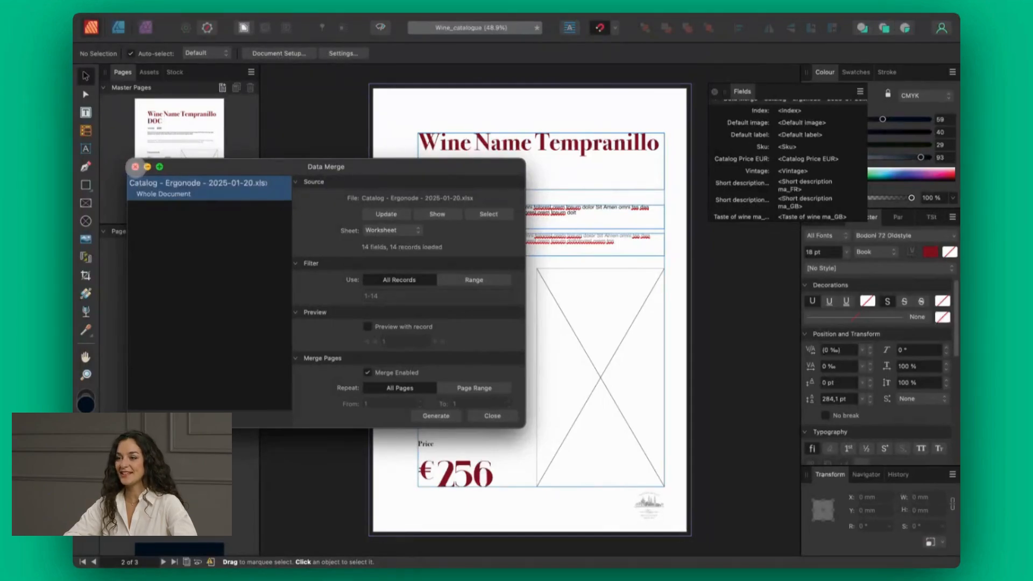
{"action": "left_click", "coordinate": [135, 166]}
Replace the whole "Wine Name Tempranillo DOC" title with the Default label merge field.
{"action": "scroll", "coordinate": [786, 175], "scroll_direction": "down", "scroll_amount": 2}
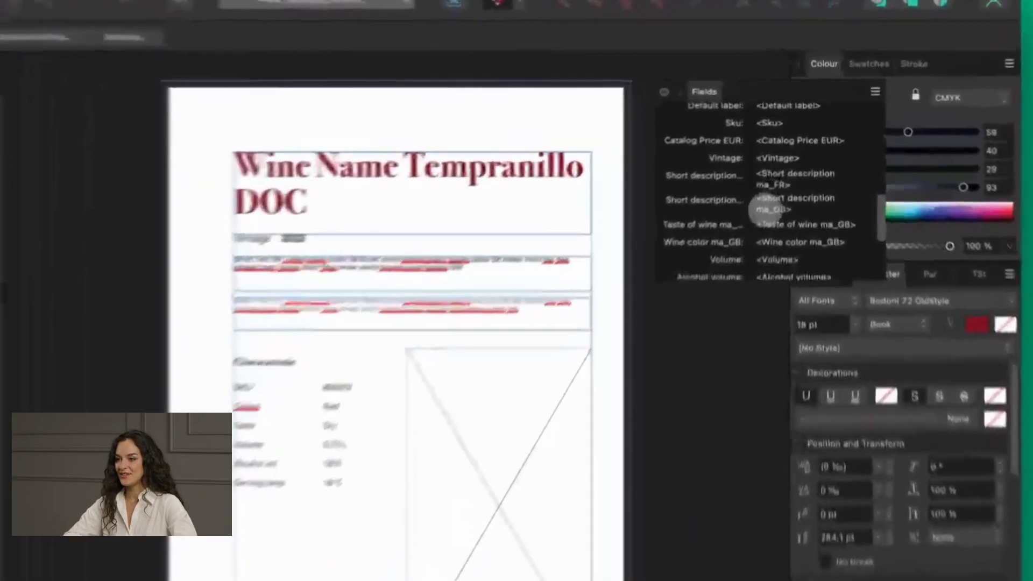
{"action": "scroll", "coordinate": [753, 172], "scroll_direction": "up", "scroll_amount": 5}
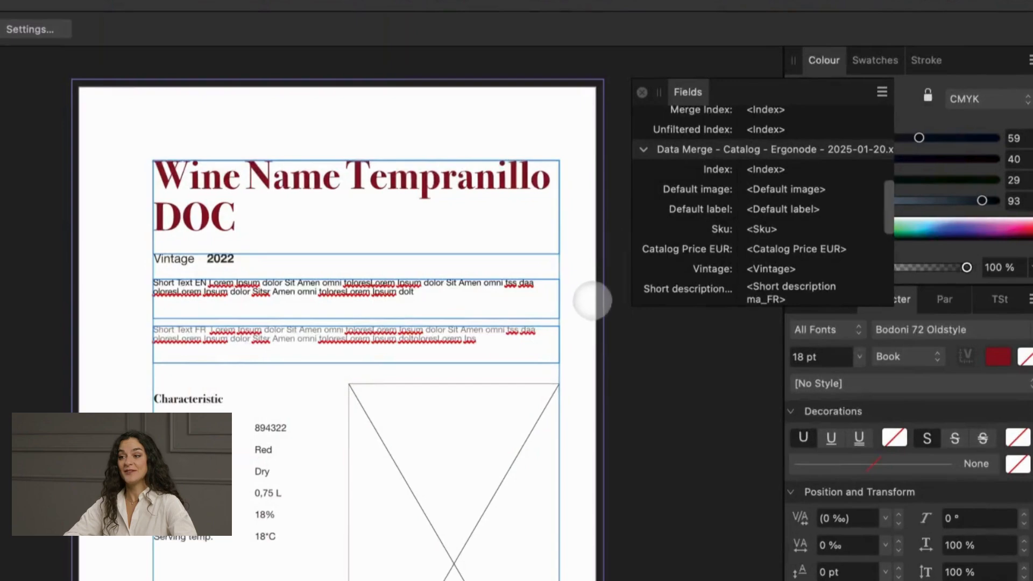
{"action": "left_click", "coordinate": [466, 185]}
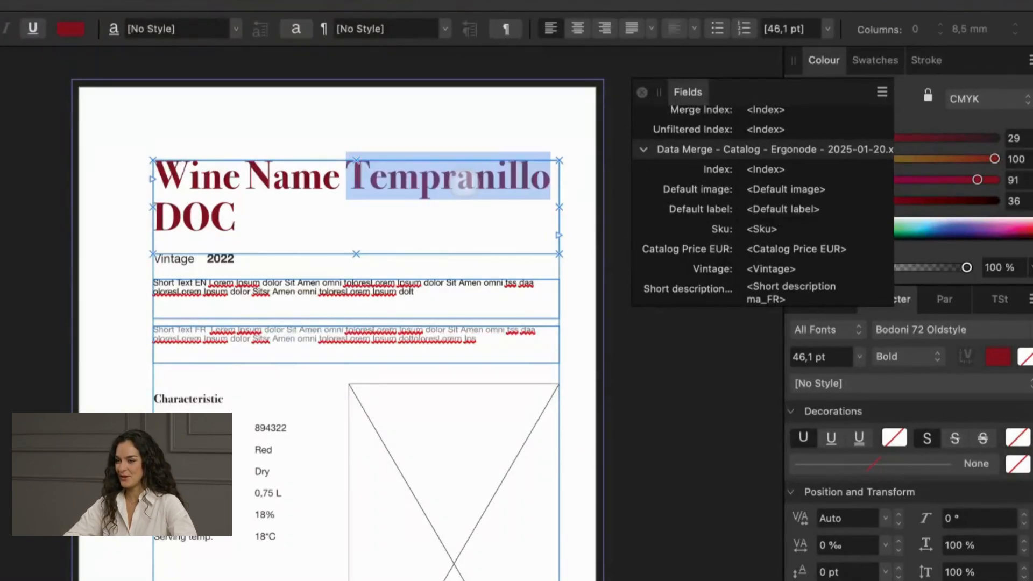
{"action": "triple_click", "coordinate": [465, 180]}
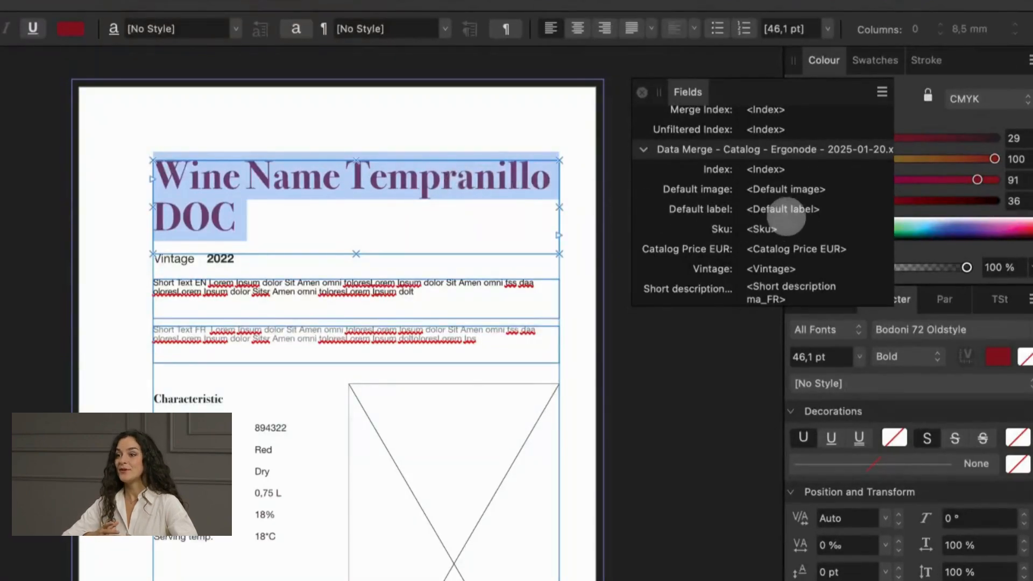
{"action": "double_click", "coordinate": [788, 209]}
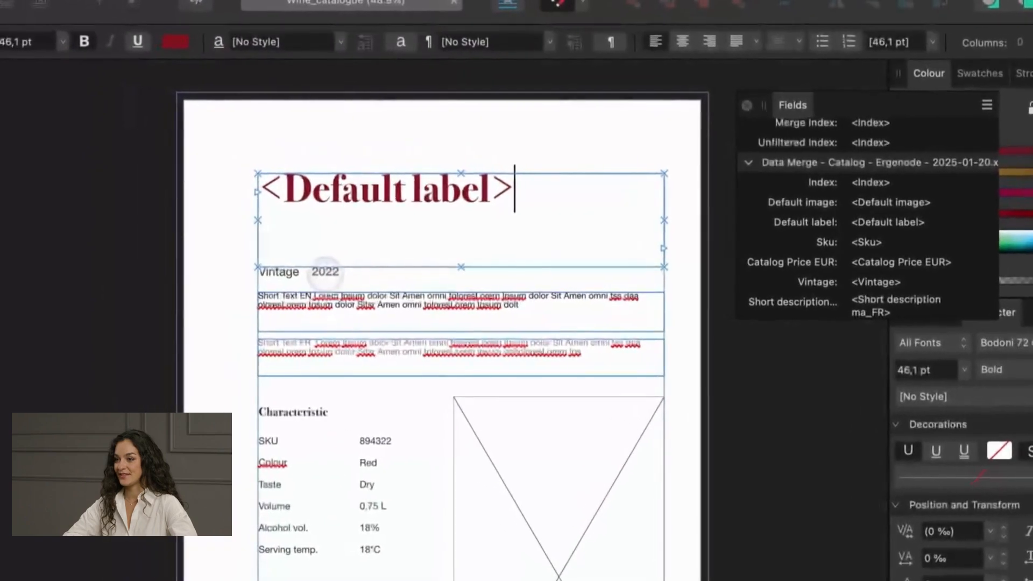
Replace the placeholder year beside the Vintage label with the Vintage merge field.
{"action": "double_click", "coordinate": [221, 258]}
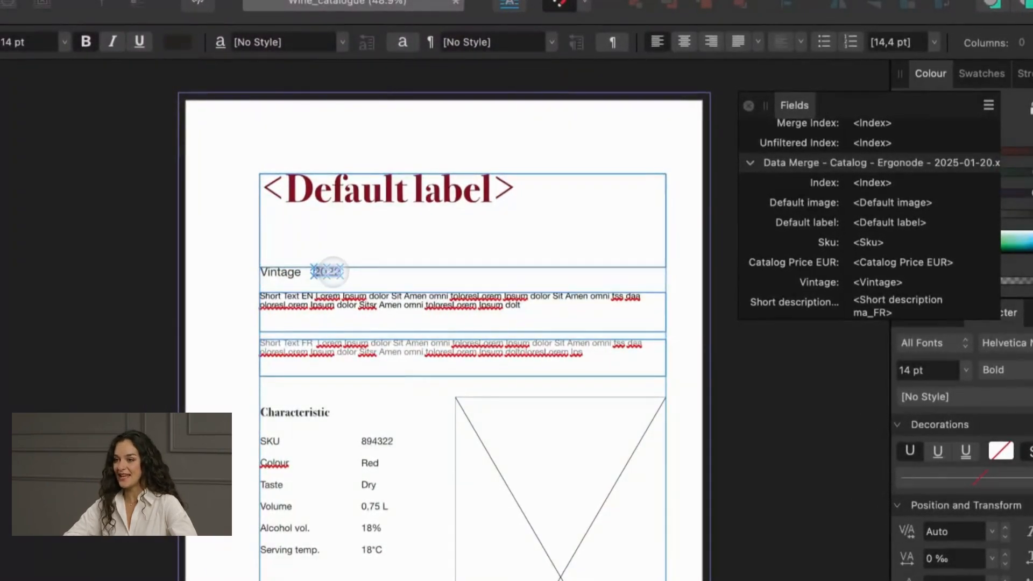
{"action": "scroll", "coordinate": [877, 260], "scroll_direction": "down", "scroll_amount": 2}
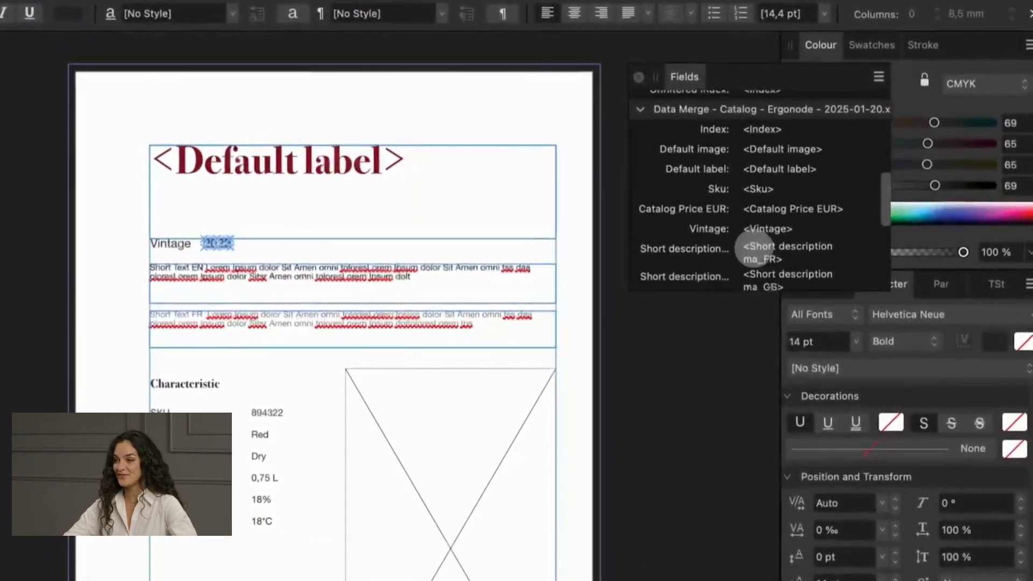
{"action": "double_click", "coordinate": [767, 226]}
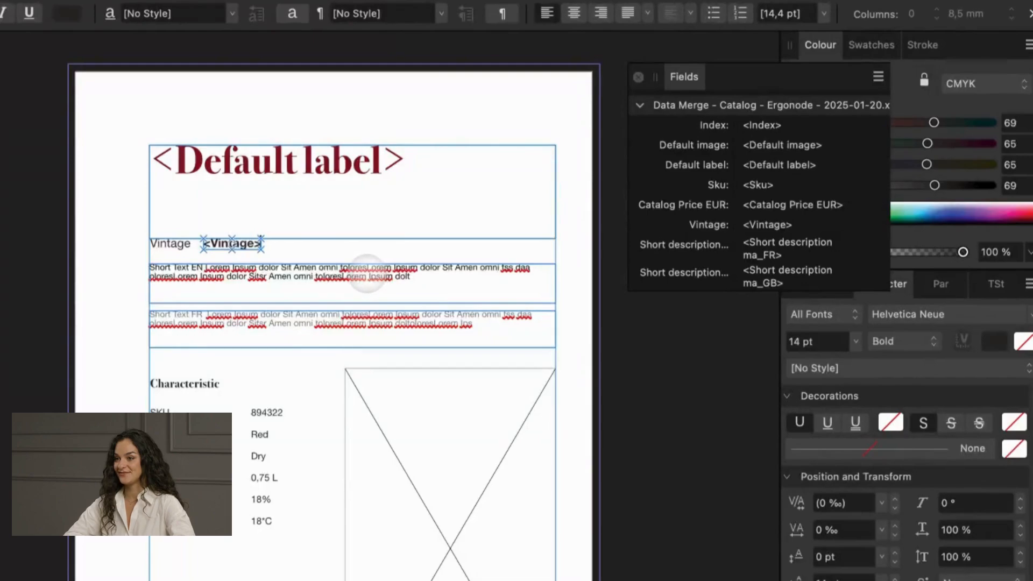
Replace the English placeholder text with the Short description ma_GB field and the French one with Short description ma_FR.
{"action": "triple_click", "coordinate": [366, 272]}
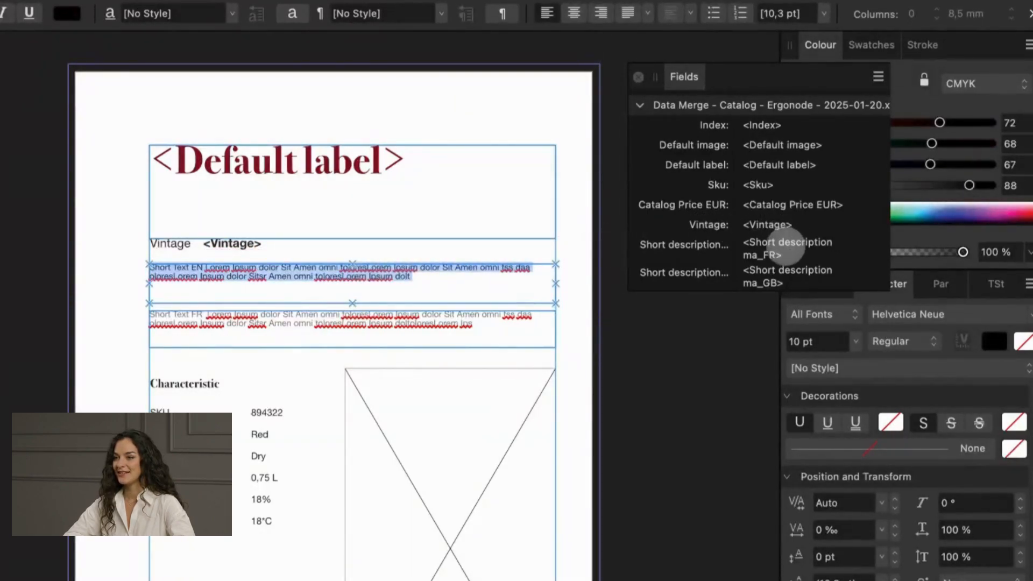
{"action": "scroll", "coordinate": [764, 253], "scroll_direction": "down", "scroll_amount": 2}
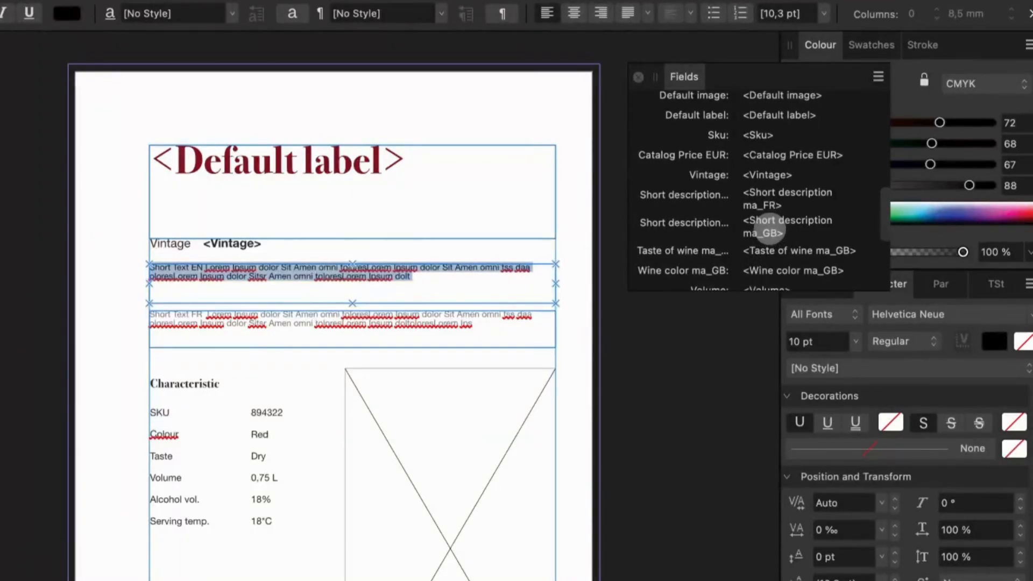
{"action": "double_click", "coordinate": [764, 228]}
{"action": "triple_click", "coordinate": [353, 314]}
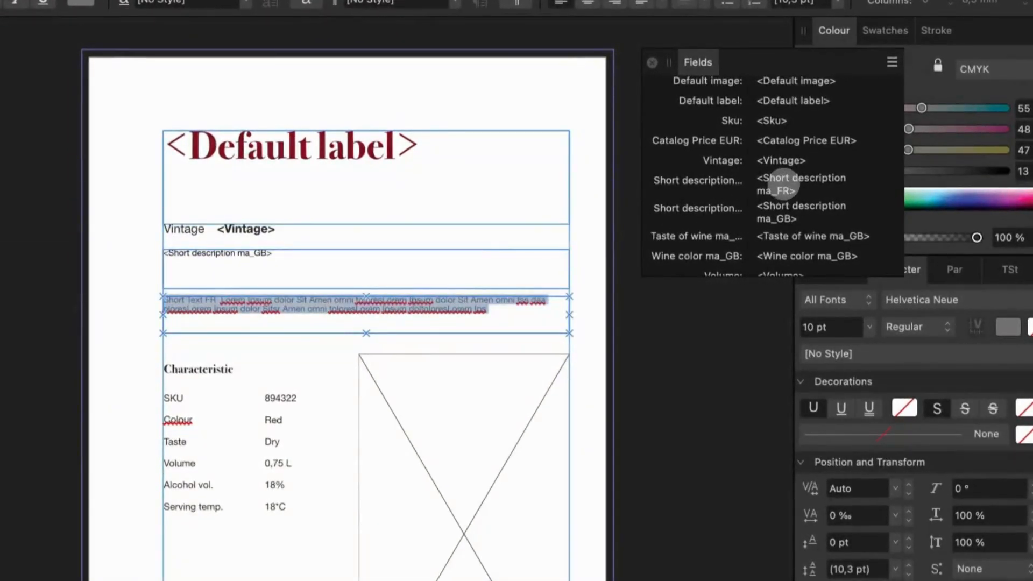
{"action": "double_click", "coordinate": [775, 184]}
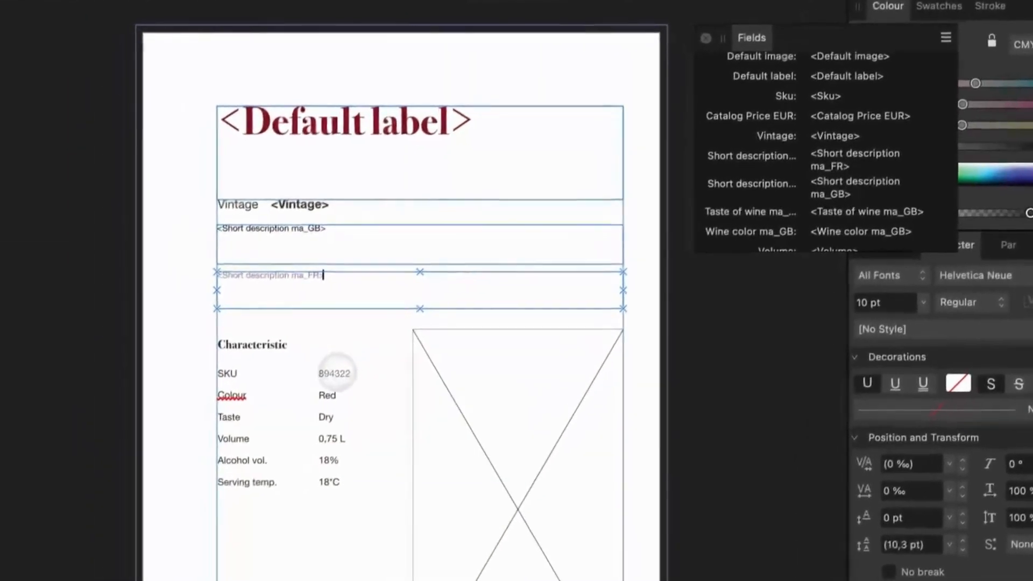
Replace the placeholder SKU value under Characteristic with the Sku merge field.
{"action": "double_click", "coordinate": [308, 385]}
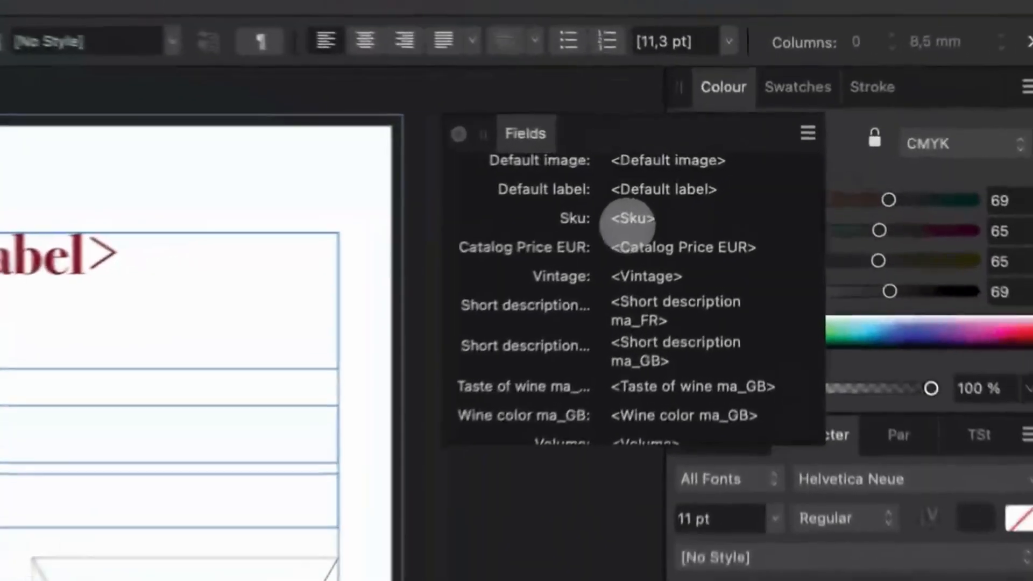
{"action": "double_click", "coordinate": [632, 218]}
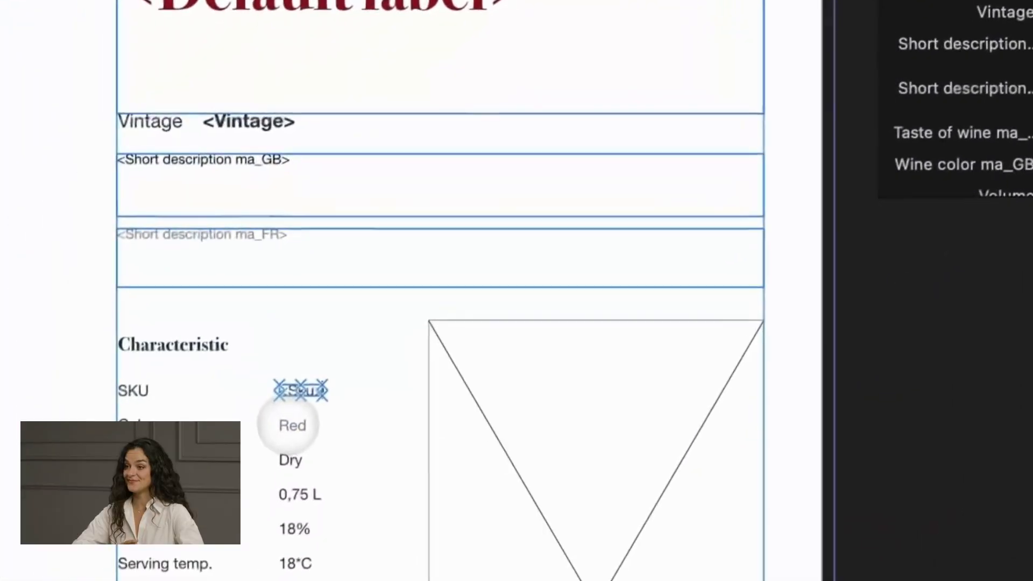
Replace the placeholder Colour value with the Wine color ma_GB merge field and the Taste value with Taste of wine ma_GB.
{"action": "double_click", "coordinate": [299, 422]}
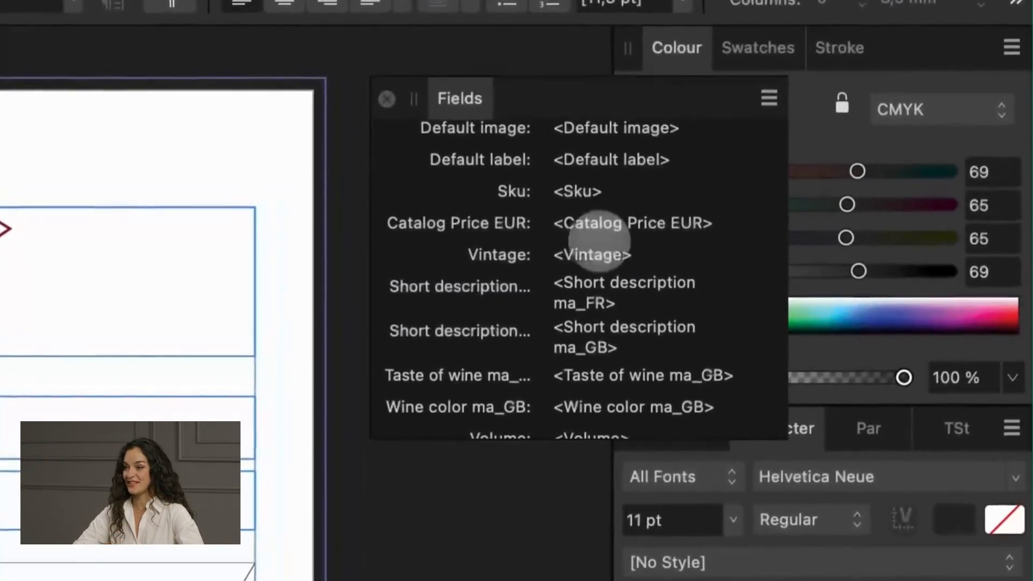
{"action": "scroll", "coordinate": [597, 323], "scroll_direction": "down", "scroll_amount": 2}
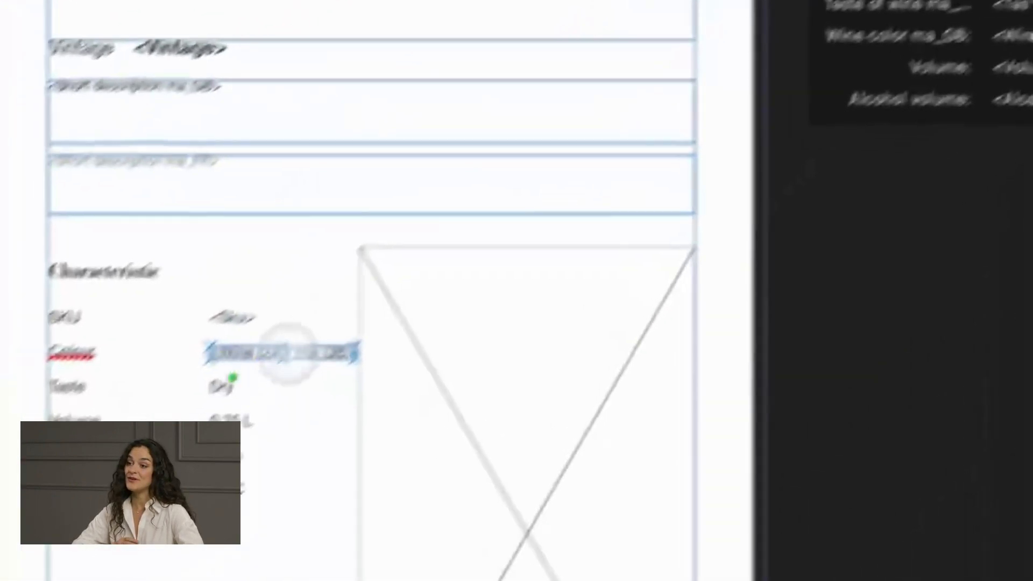
{"action": "double_click", "coordinate": [287, 340]}
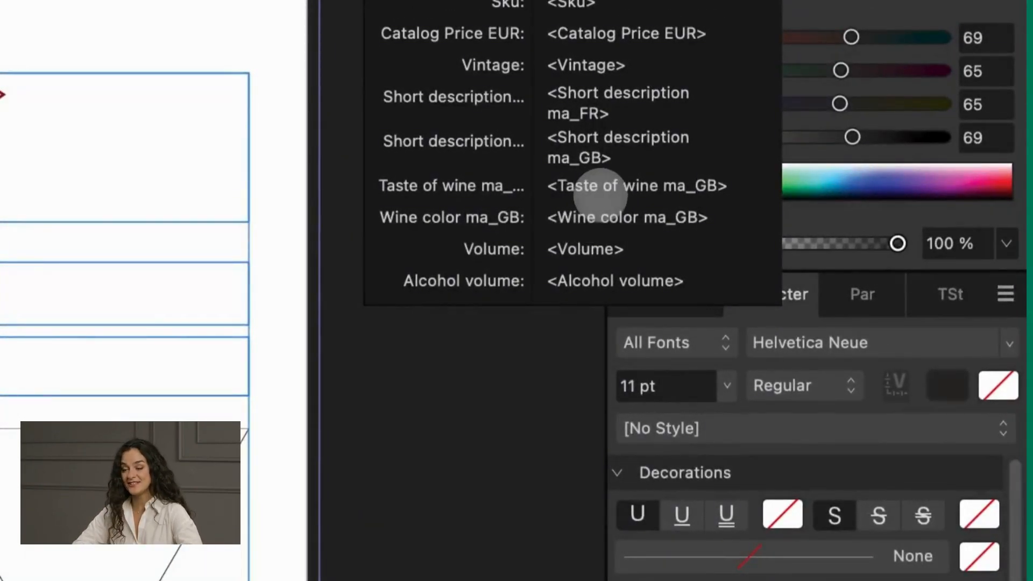
{"action": "double_click", "coordinate": [601, 193]}
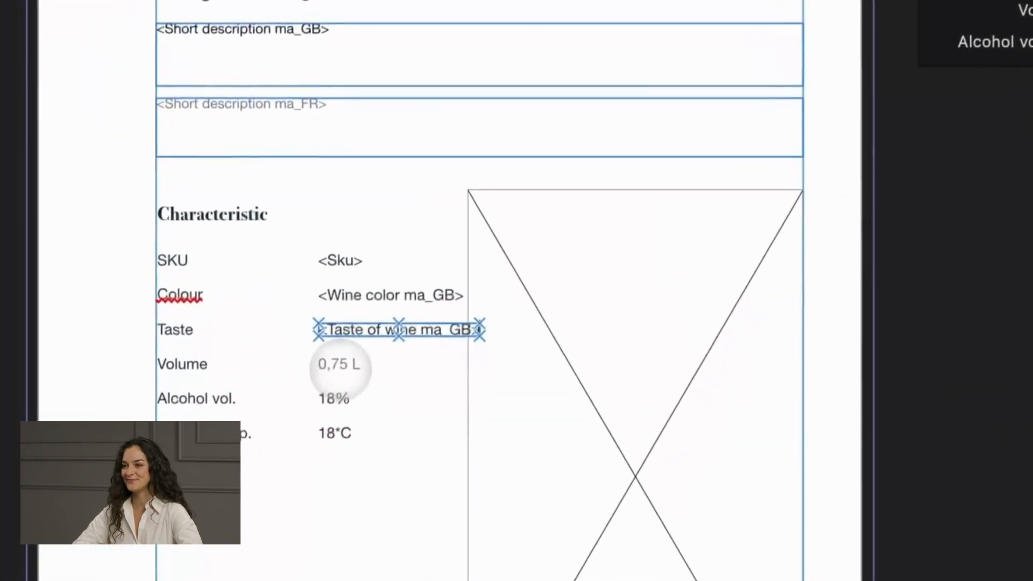
Replace the placeholder Volume value with the Volume merge field and the Alcohol vol. value with the Alcohol volume field.
{"action": "left_click", "coordinate": [343, 364]}
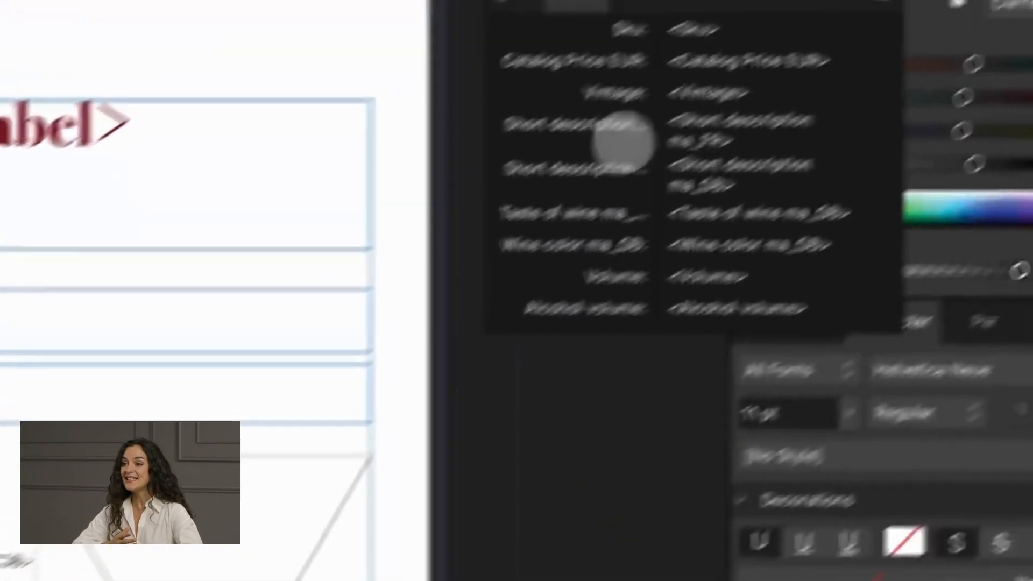
{"action": "scroll", "coordinate": [588, 270], "scroll_direction": "down", "scroll_amount": 2}
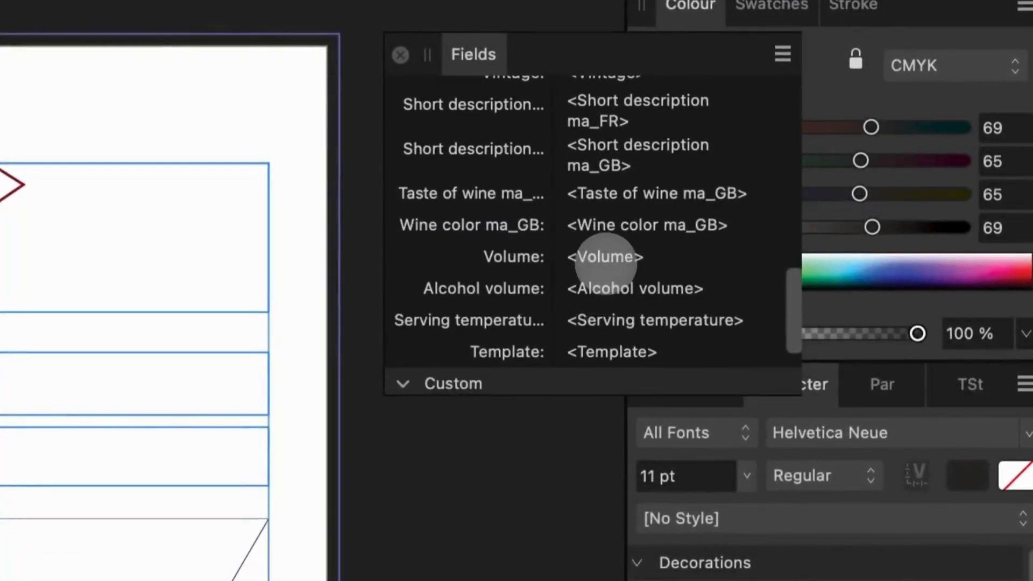
{"action": "double_click", "coordinate": [607, 262]}
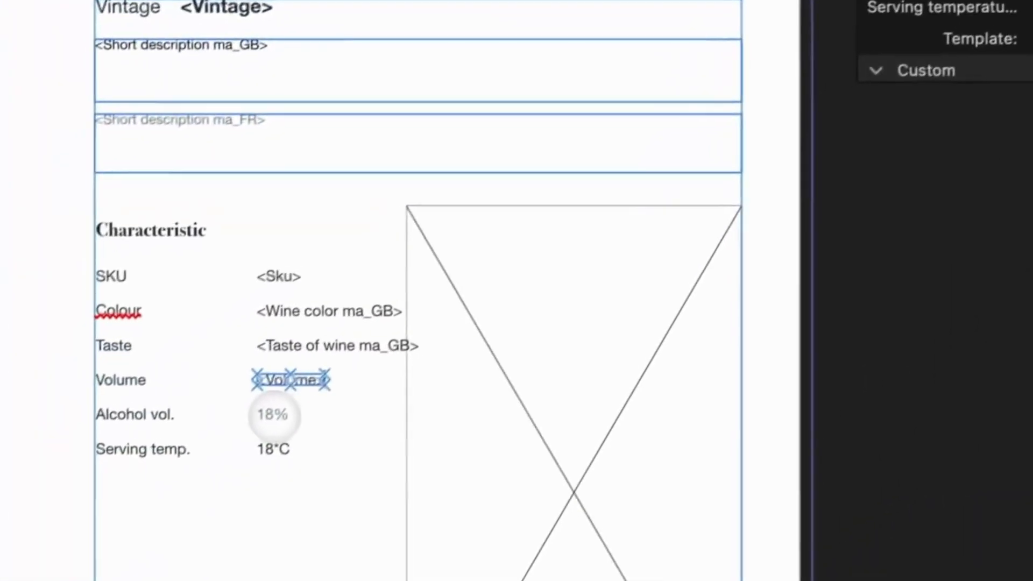
{"action": "double_click", "coordinate": [285, 408]}
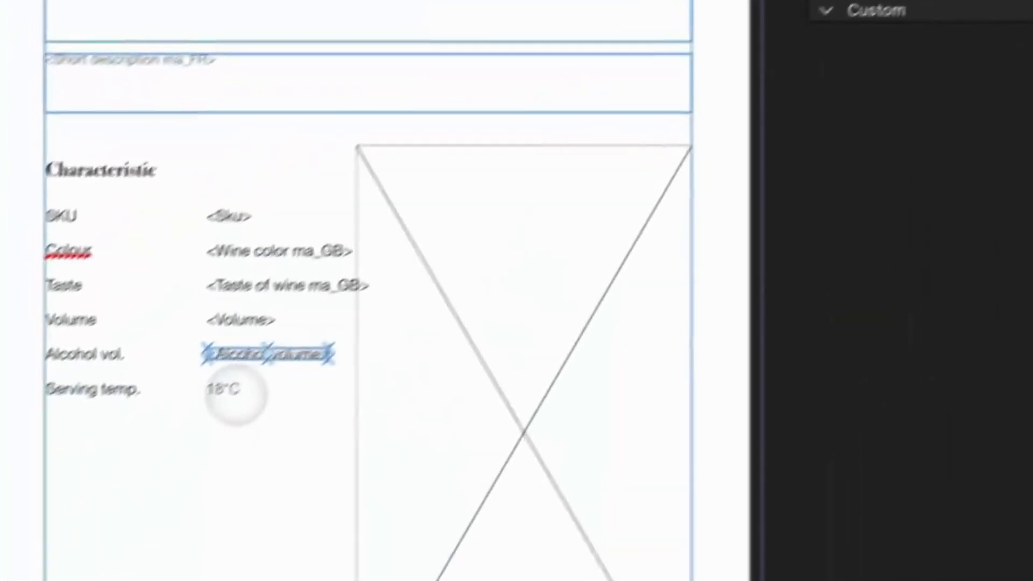
Replace the Serving temp. value with the Serving temperature merge field and link the empty picture frame to the Default image field.
{"action": "double_click", "coordinate": [261, 361]}
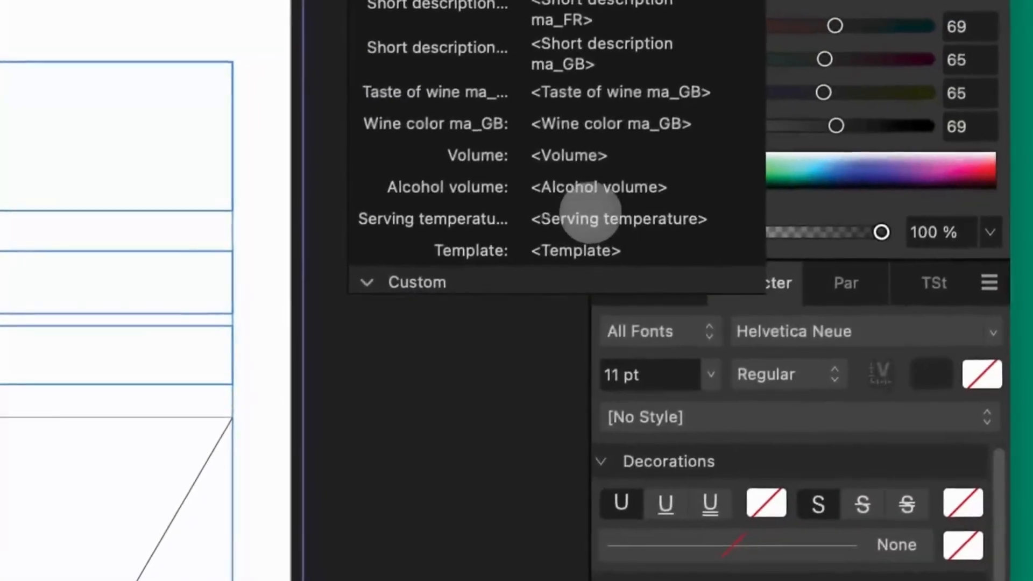
{"action": "double_click", "coordinate": [591, 215]}
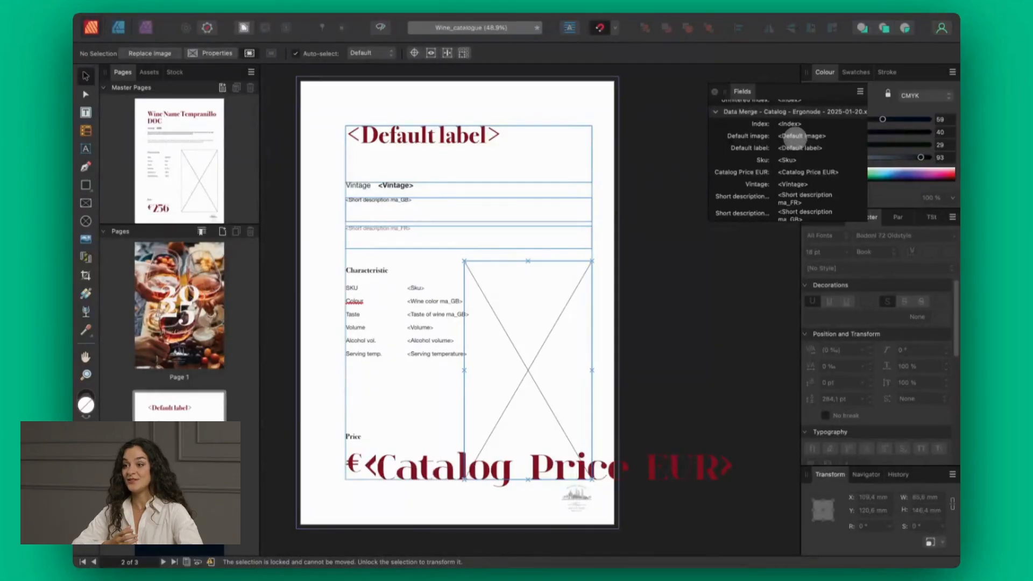
{"action": "double_click", "coordinate": [799, 136]}
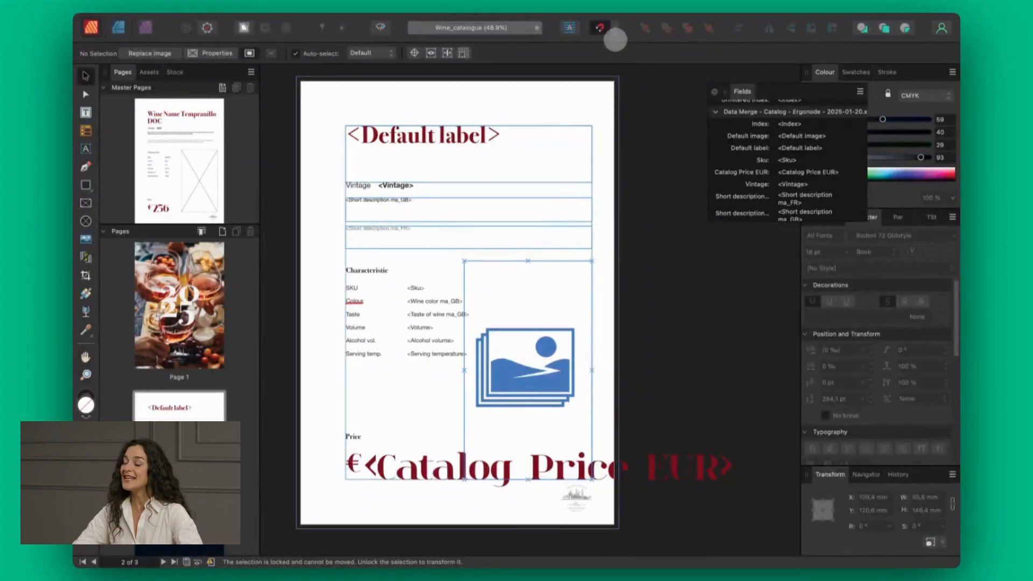
Generate the merged catalogue with the Data Merge Manager, using all records and repeating only the page range from 2 to 2.
{"action": "mouse_move", "coordinate": [613, 11]}
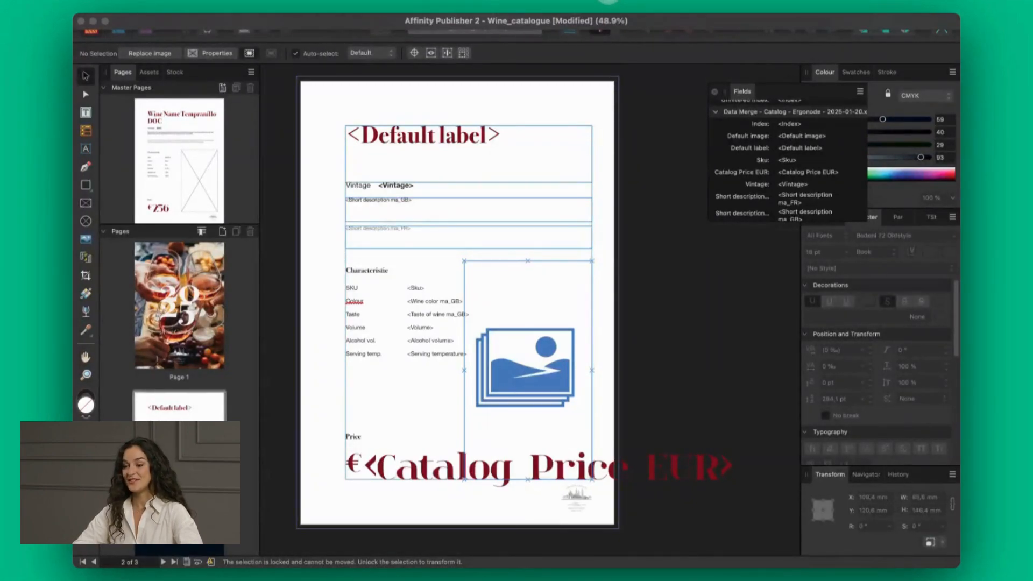
{"action": "left_click", "coordinate": [601, 2]}
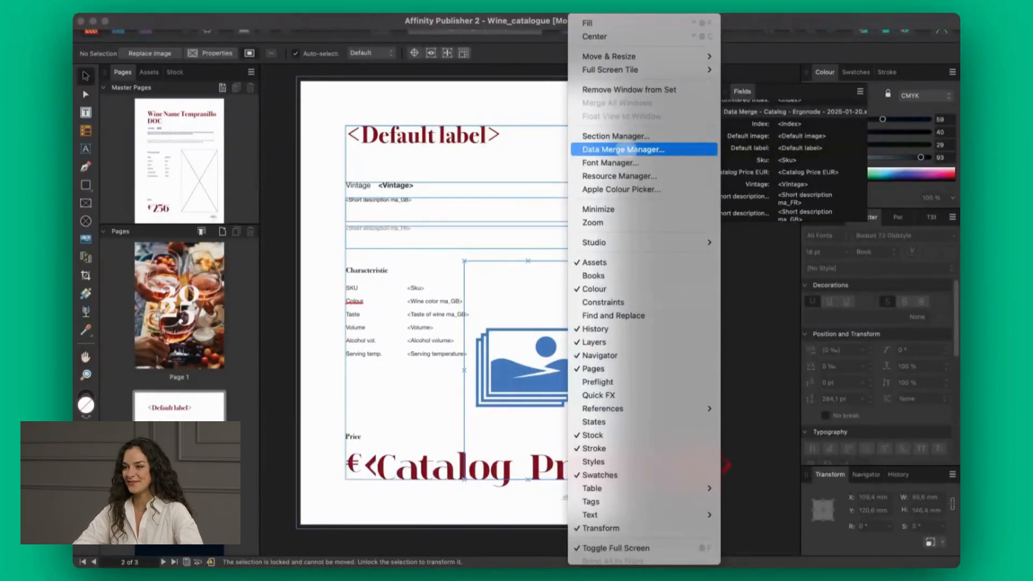
{"action": "left_click", "coordinate": [623, 150]}
{"action": "left_click_drag", "start_coordinate": [280, 171], "coordinate": [651, 139]}
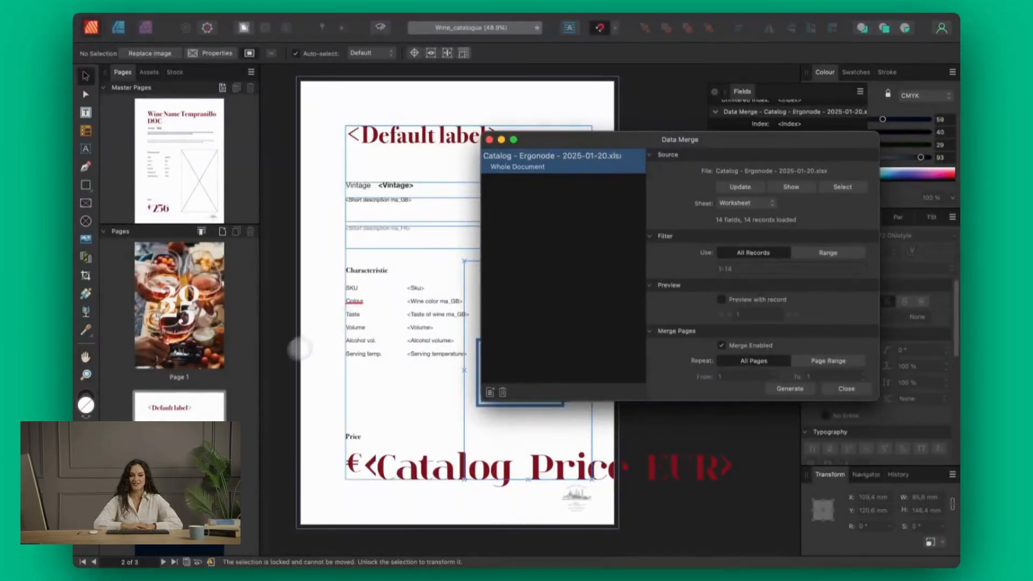
{"action": "scroll", "coordinate": [250, 392], "scroll_direction": "down", "scroll_amount": 2}
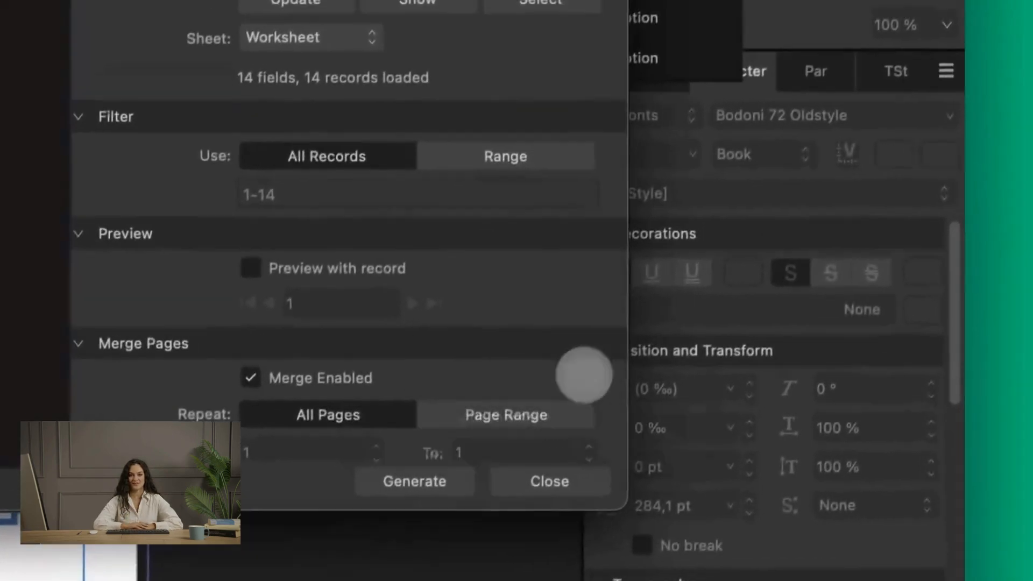
{"action": "left_click", "coordinate": [592, 335]}
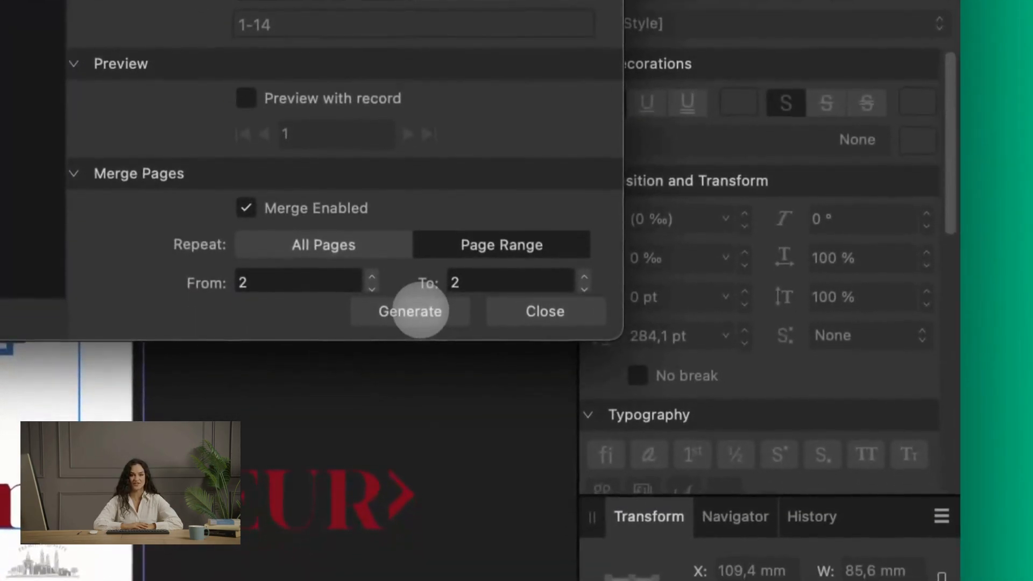
{"action": "left_click", "coordinate": [417, 310]}
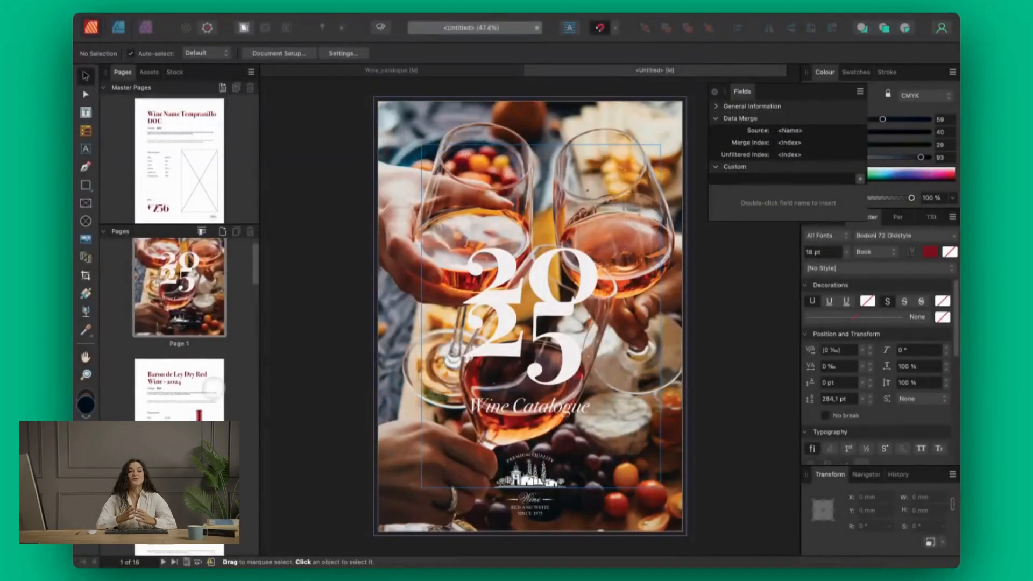
Review the generated product pages 2 to 5, checking each wine's title, descriptions, characteristics, bottle image and price.
{"action": "left_click", "coordinate": [215, 376]}
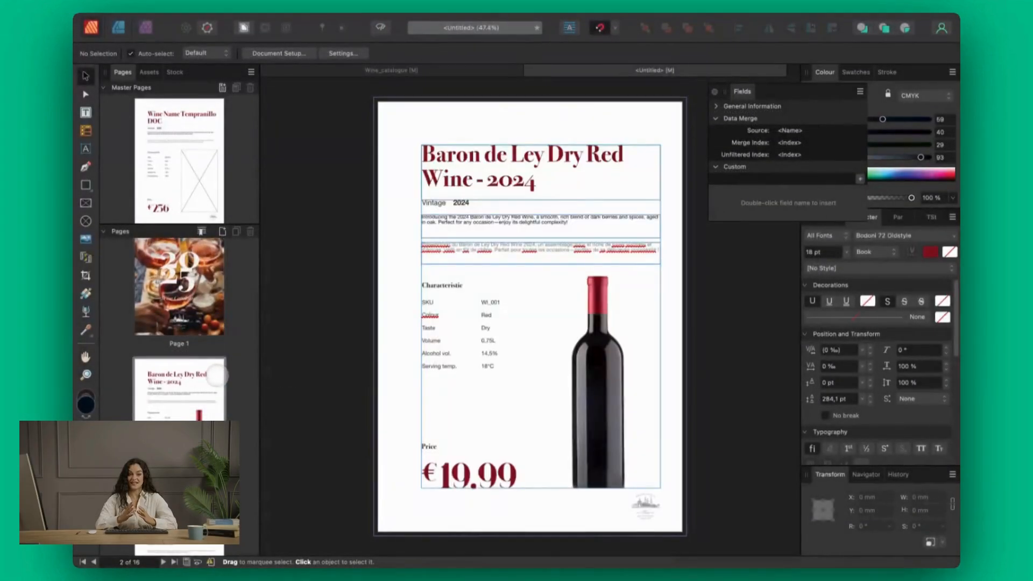
{"action": "scroll", "coordinate": [216, 384], "scroll_direction": "down", "scroll_amount": 2}
{"action": "double_click", "coordinate": [180, 485]}
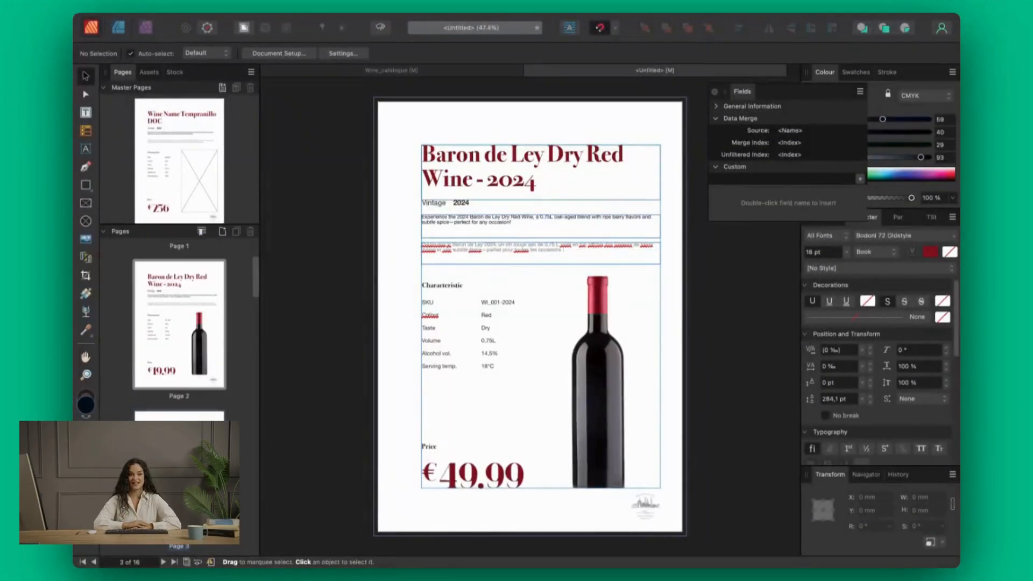
{"action": "scroll", "coordinate": [179, 329], "scroll_direction": "down", "scroll_amount": 2}
{"action": "double_click", "coordinate": [179, 468]}
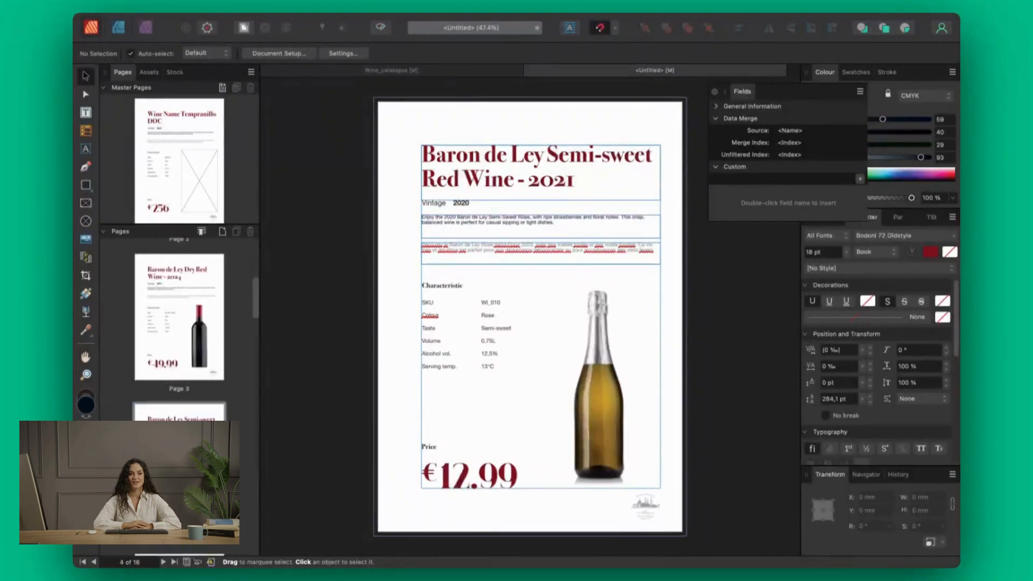
{"action": "scroll", "coordinate": [179, 328], "scroll_direction": "down", "scroll_amount": 1}
{"action": "double_click", "coordinate": [179, 485]}
{"action": "scroll", "coordinate": [180, 329], "scroll_direction": "down", "scroll_amount": 5}
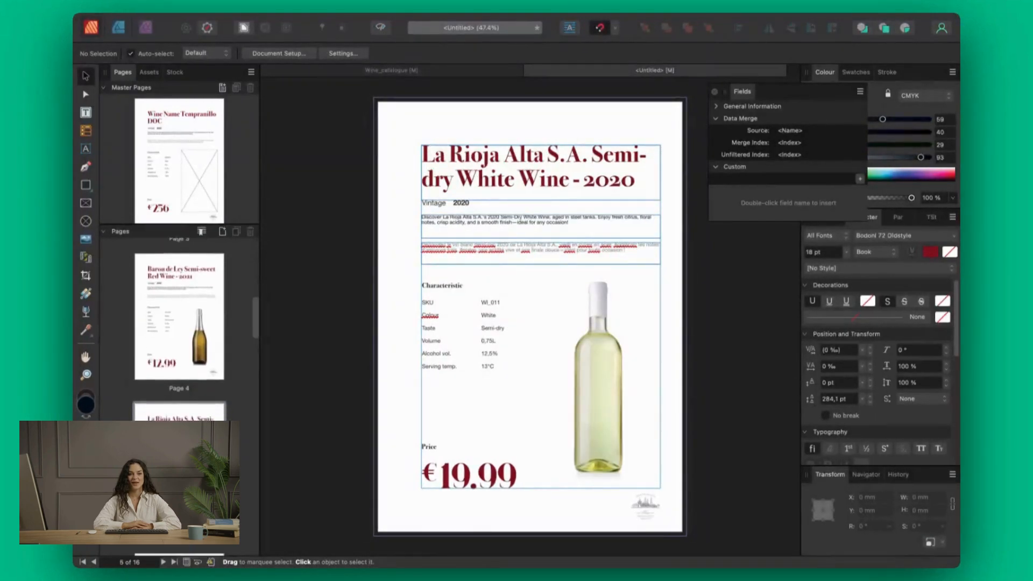
Examine page 7's descriptions and characteristics up close, and check product page 13 and the back cover on page 16.
{"action": "double_click", "coordinate": [204, 369]}
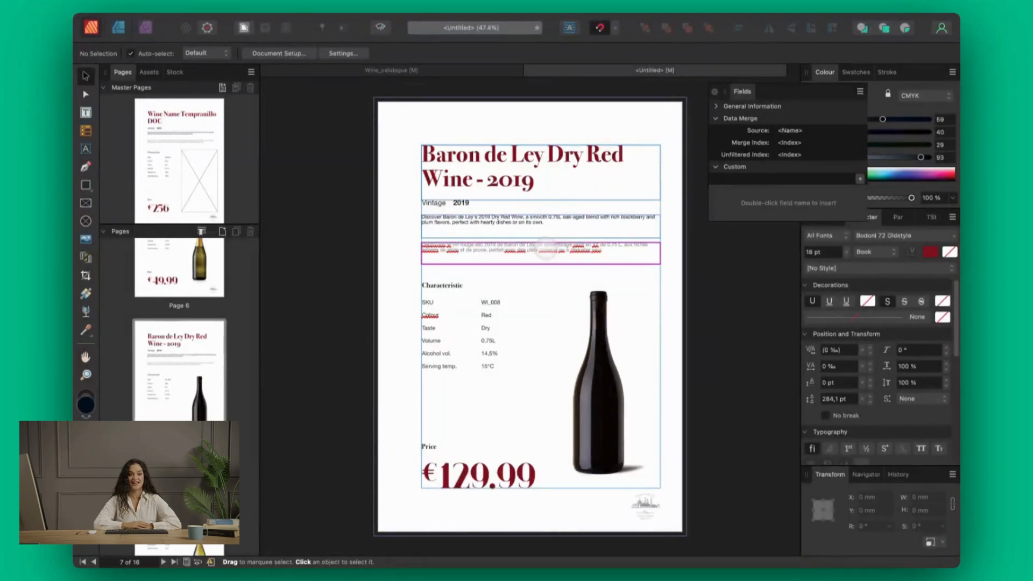
{"action": "scroll", "coordinate": [545, 249], "scroll_direction": "up", "scroll_amount": 5}
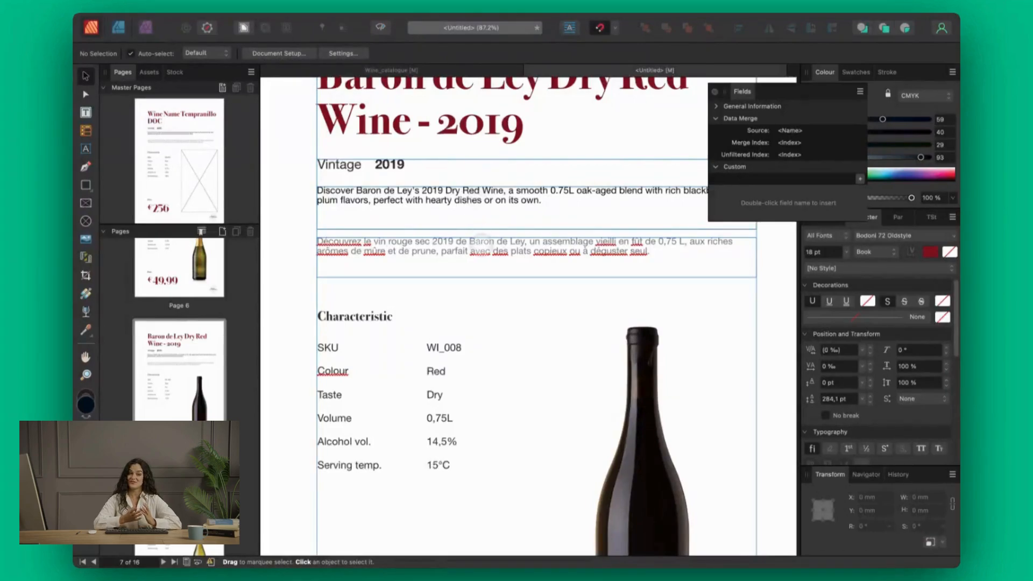
{"action": "scroll", "coordinate": [214, 397], "scroll_direction": "down", "scroll_amount": 15}
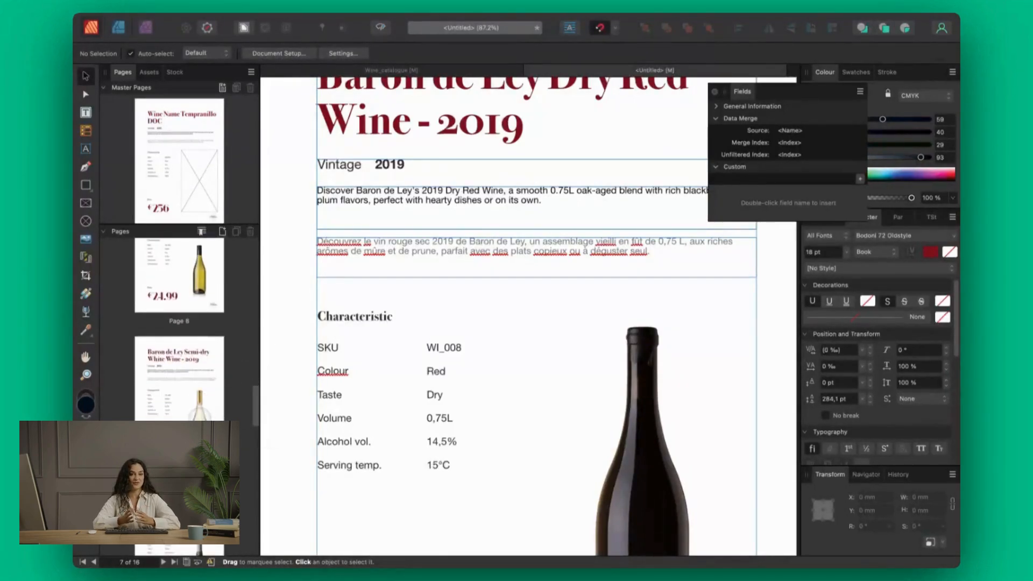
{"action": "scroll", "coordinate": [201, 413], "scroll_direction": "down", "scroll_amount": 2}
{"action": "left_click", "coordinate": [207, 402]}
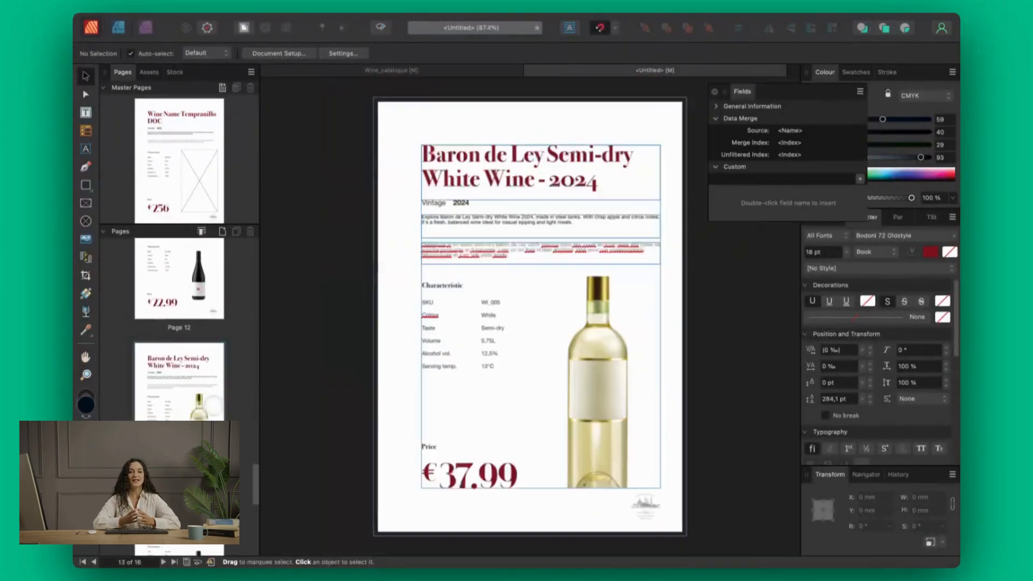
{"action": "scroll", "coordinate": [215, 398], "scroll_direction": "down", "scroll_amount": 6}
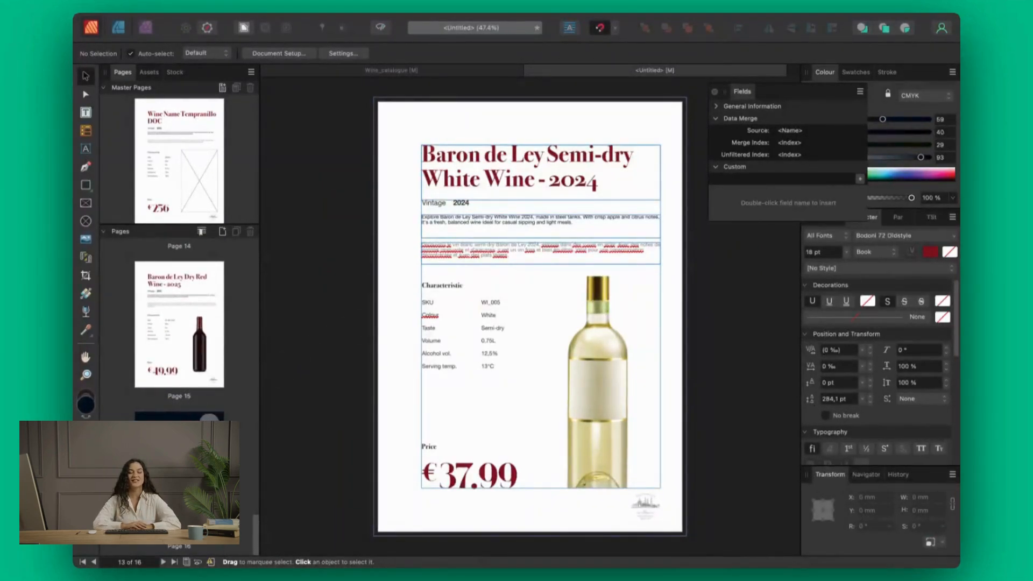
{"action": "double_click", "coordinate": [209, 423]}
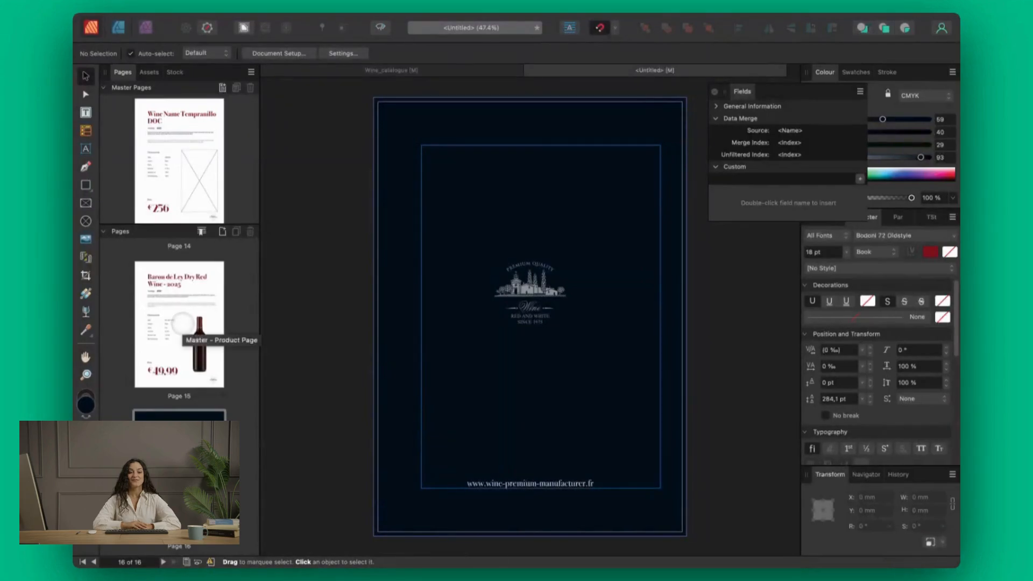